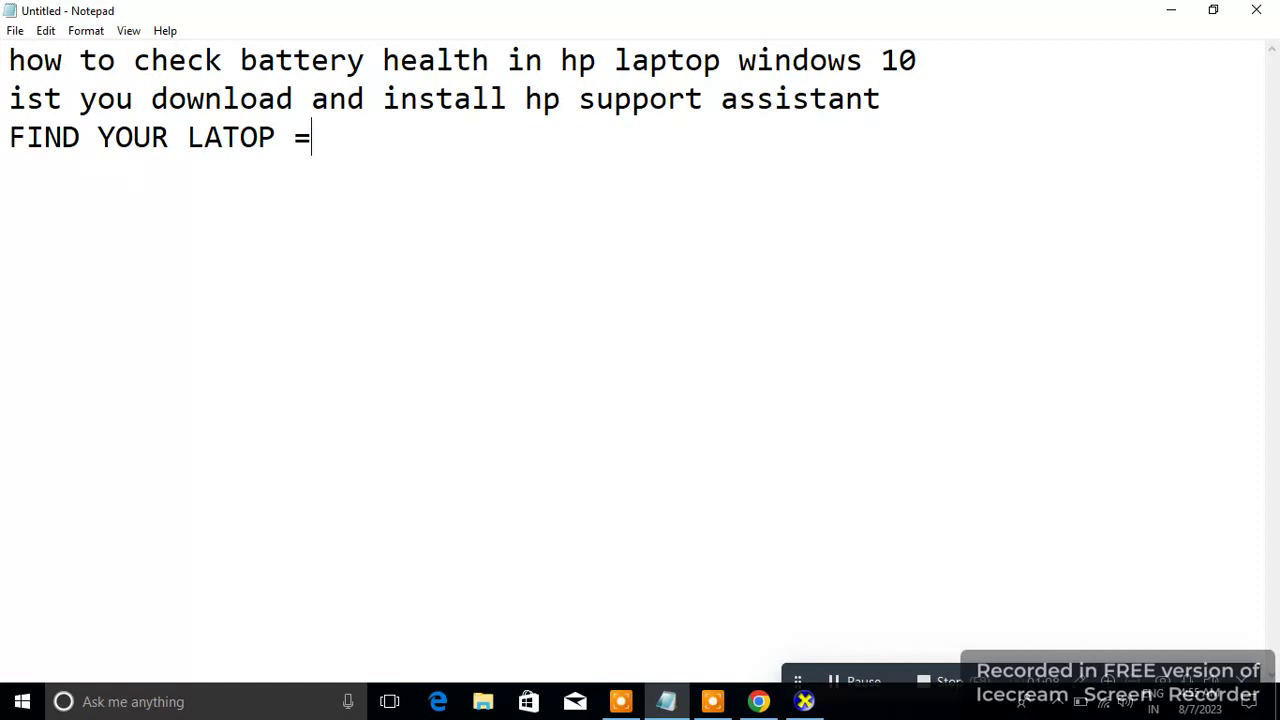
- Correct the misspelled last line of the note so it reads "FIND YOUR LAPTOP MODEL NO"
{"action": "key", "text": "BackSpace"}
{"action": "key", "text": "BackSpace"}
{"action": "key", "text": "BackSpace"}
{"action": "key", "text": "BackSpace"}
{"action": "key", "text": "BackSpace"}
{"action": "type", "text": "P"}
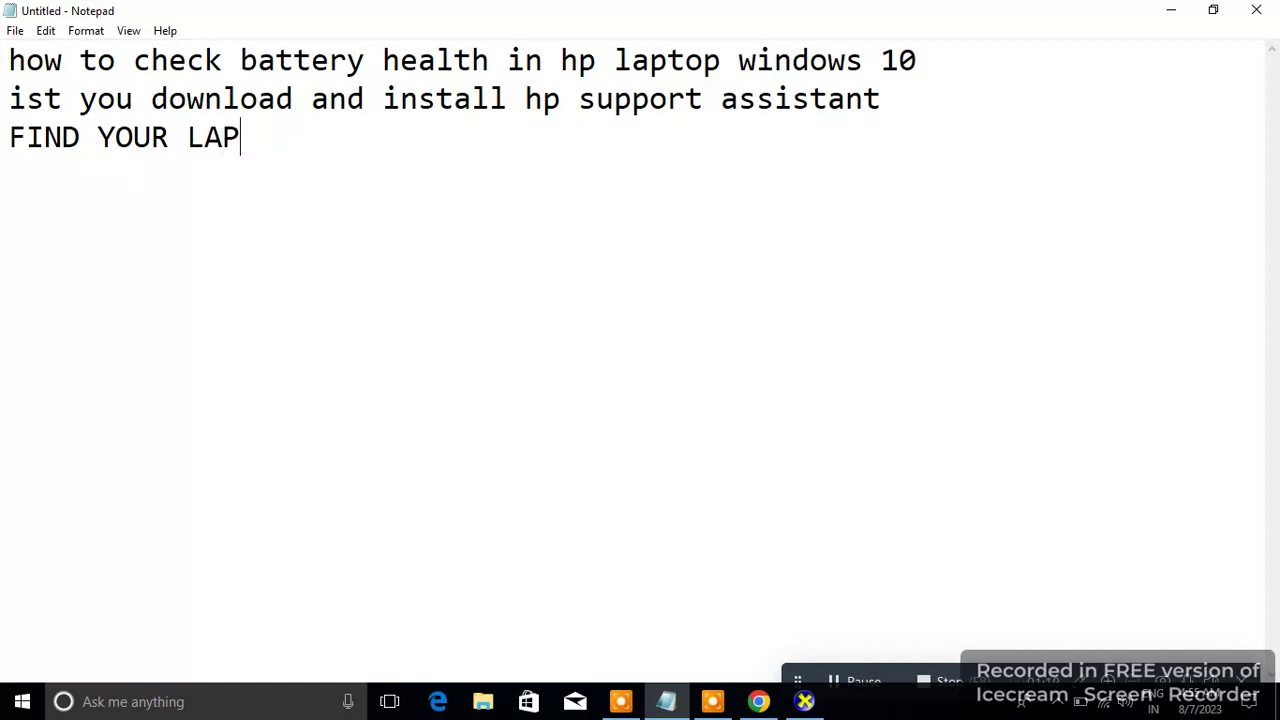
{"action": "type", "text": "TOP MODEL NO"}
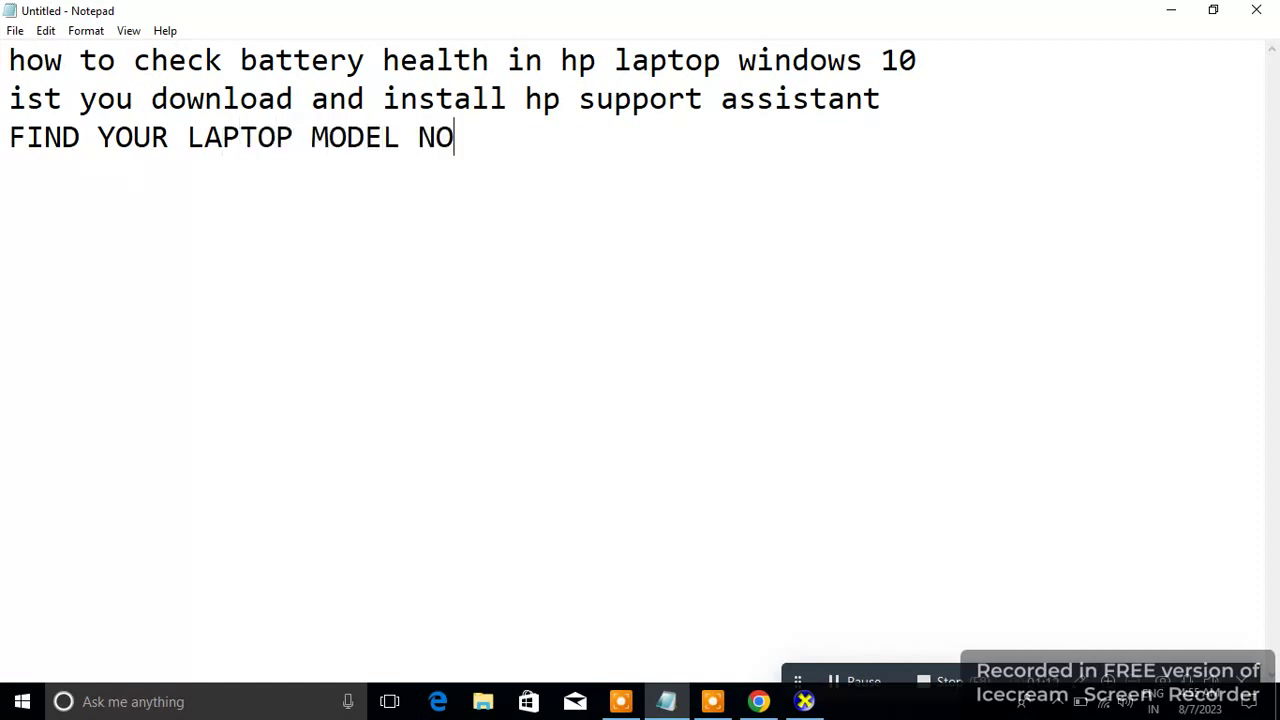
- Switch to Chrome, search Google for "hp support drivers" and open the official HP drivers and software download page
{"action": "left_click", "coordinate": [1171, 10]}
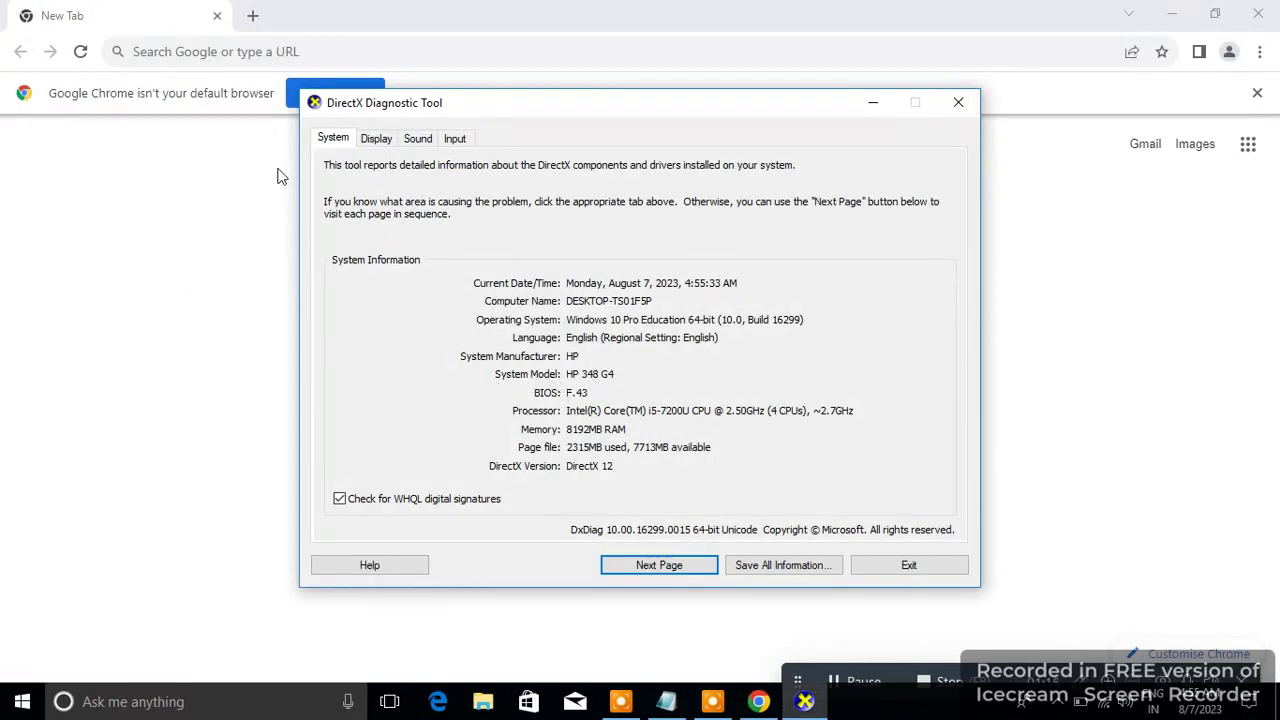
{"action": "left_click", "coordinate": [226, 52]}
{"action": "type", "text": "HP"}
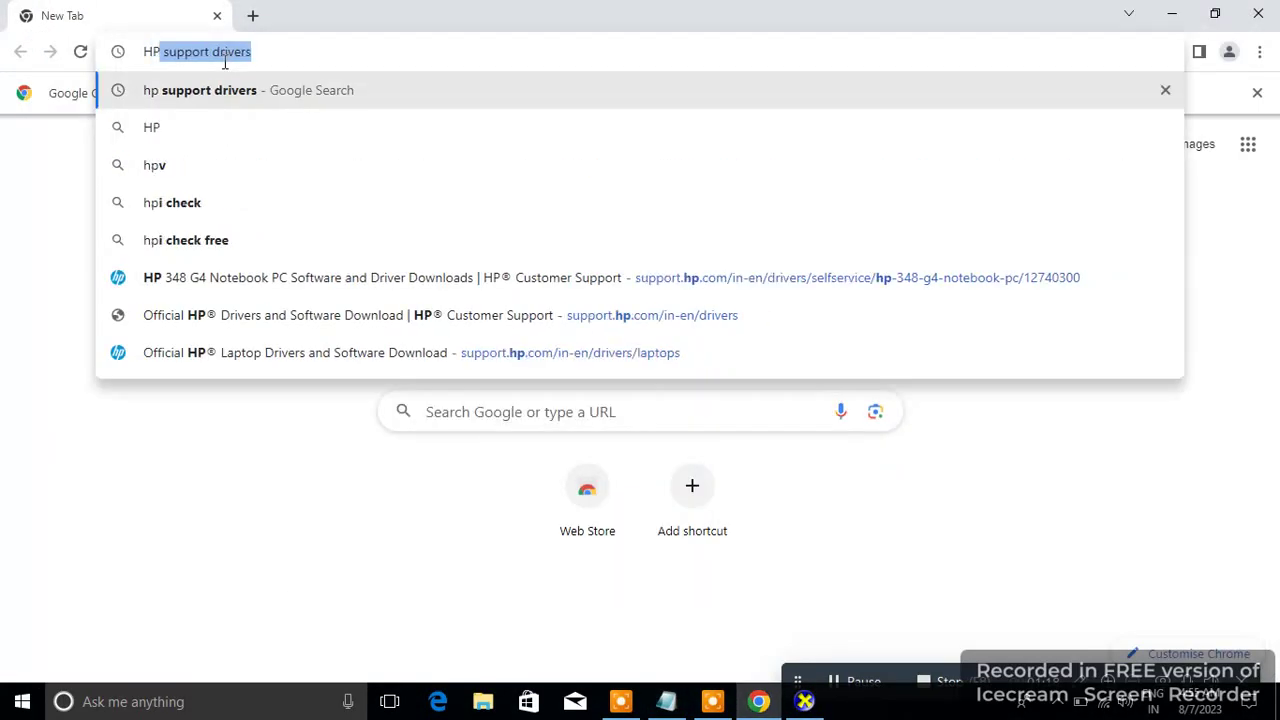
{"action": "key", "text": "Return"}
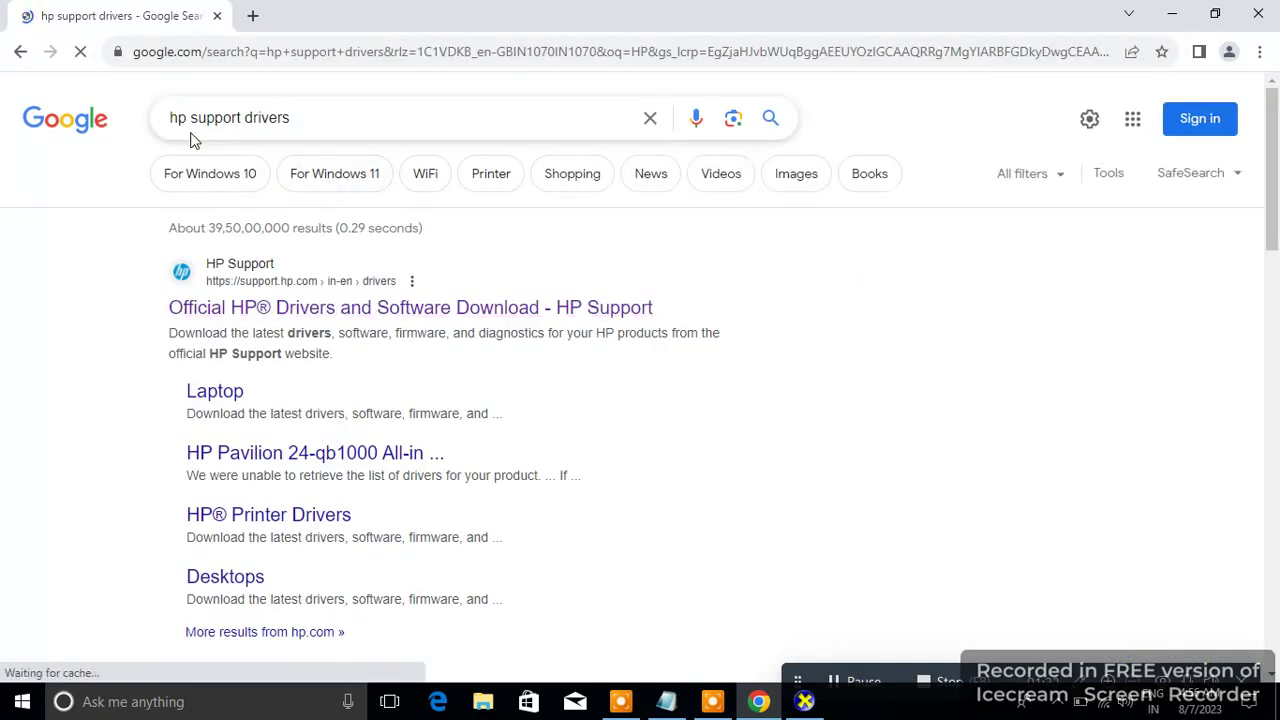
{"action": "left_click", "coordinate": [413, 308]}
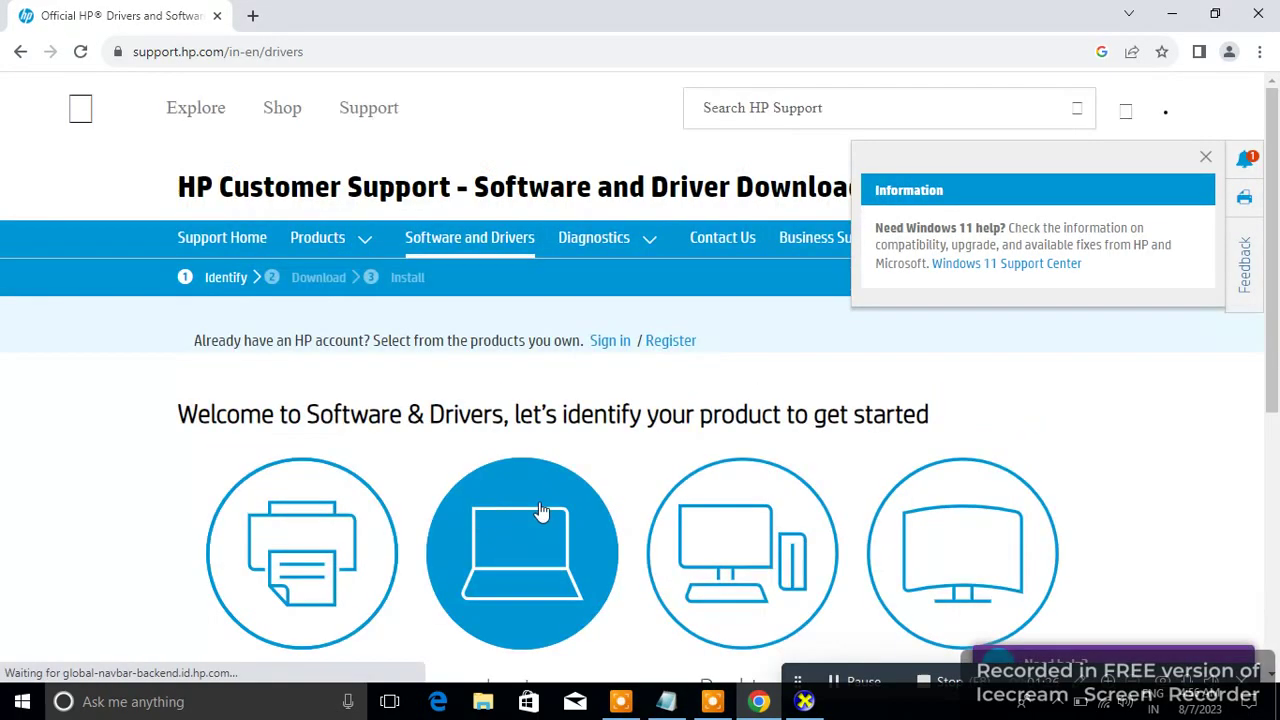
- Identify the product as a laptop, look up model 348 and choose HP 348 G4 Notebook PC
{"action": "left_click", "coordinate": [527, 538]}
{"action": "scroll", "coordinate": [527, 538], "scroll_direction": "down", "scroll_amount": 6}
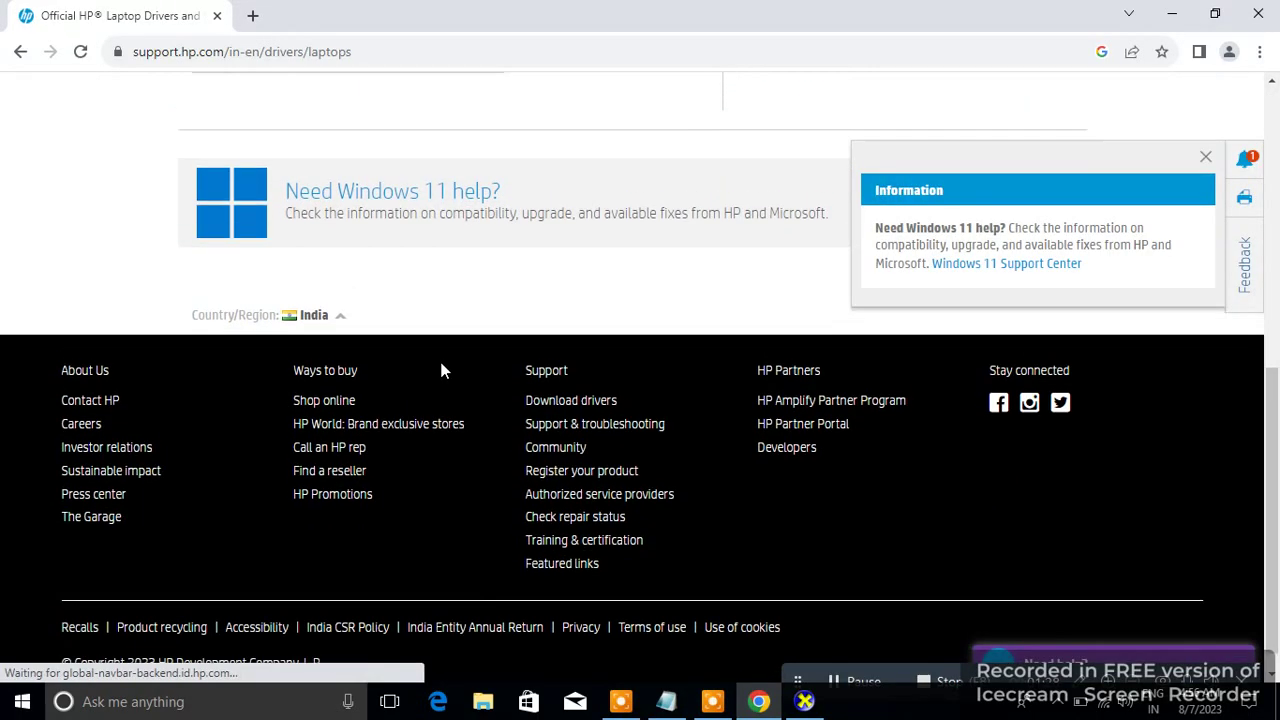
{"action": "scroll", "coordinate": [440, 366], "scroll_direction": "up", "scroll_amount": 2}
{"action": "left_click", "coordinate": [383, 238]}
{"action": "type", "text": "348"}
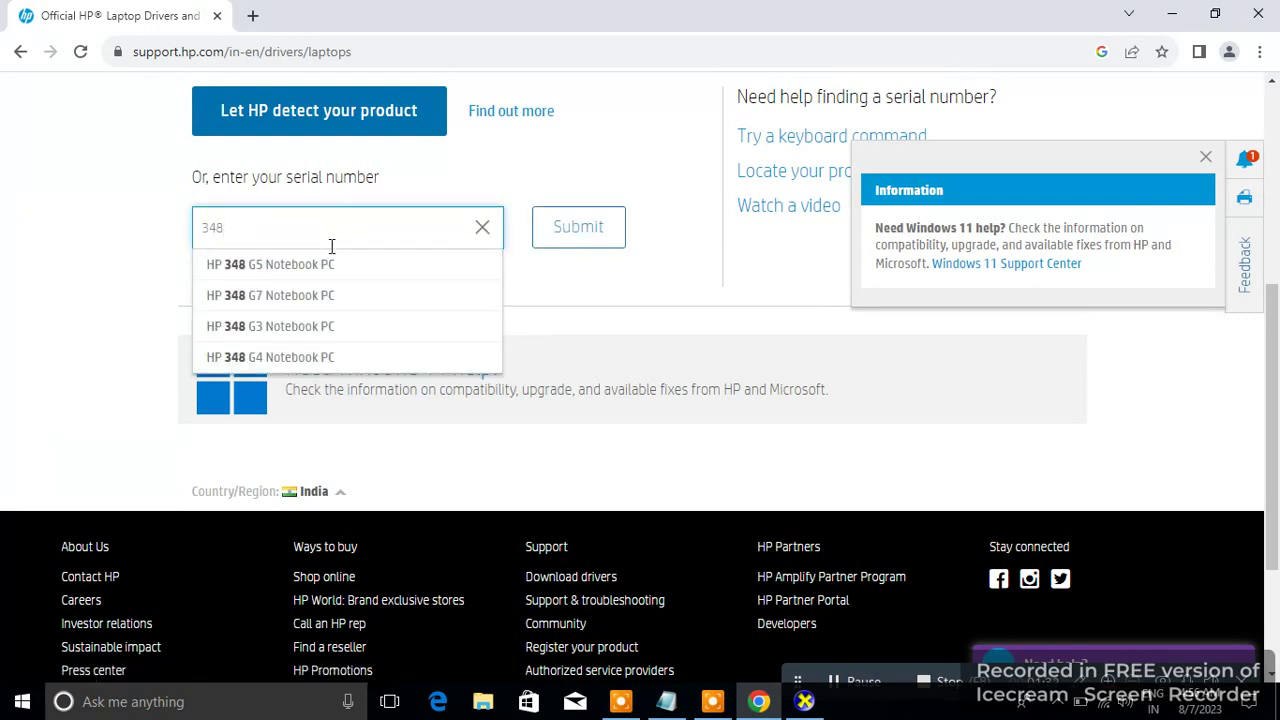
{"action": "left_click", "coordinate": [270, 358]}
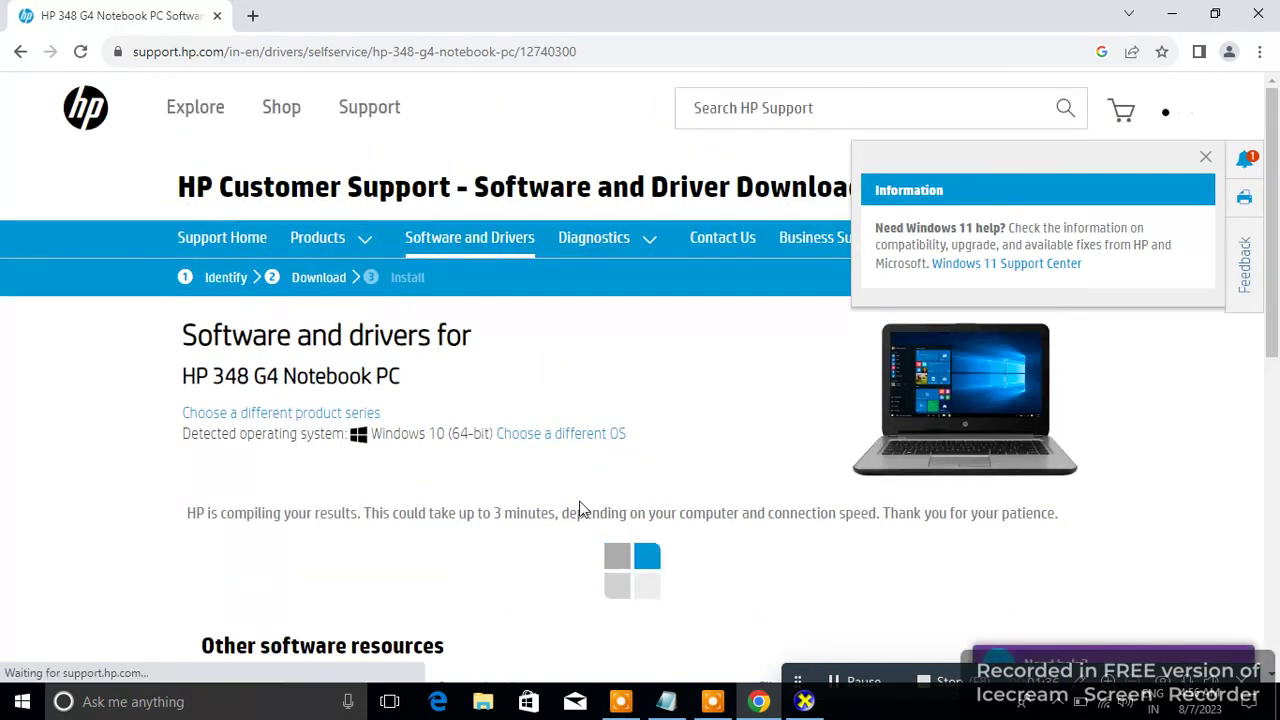
- Expand the list of all drivers and its Software-Solutions category for the notebook
{"action": "scroll", "coordinate": [580, 508], "scroll_direction": "down", "scroll_amount": 3}
{"action": "scroll", "coordinate": [580, 508], "scroll_direction": "down", "scroll_amount": 1}
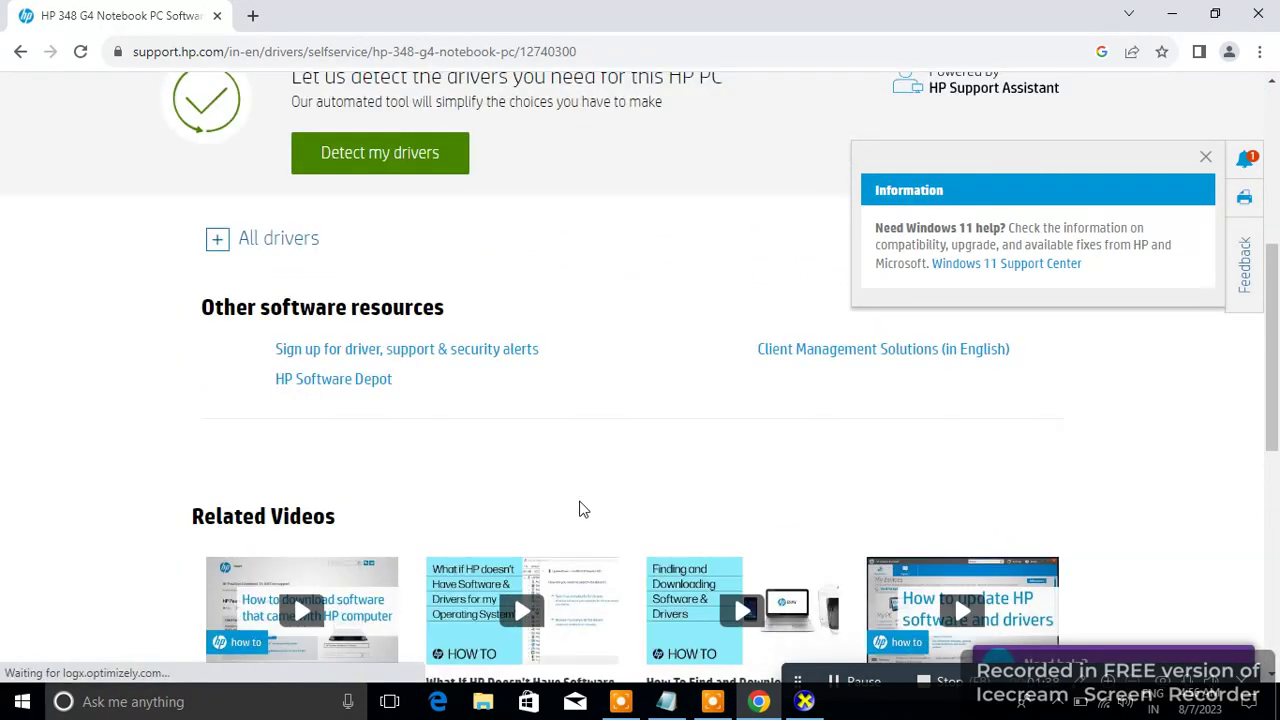
{"action": "left_click", "coordinate": [297, 237]}
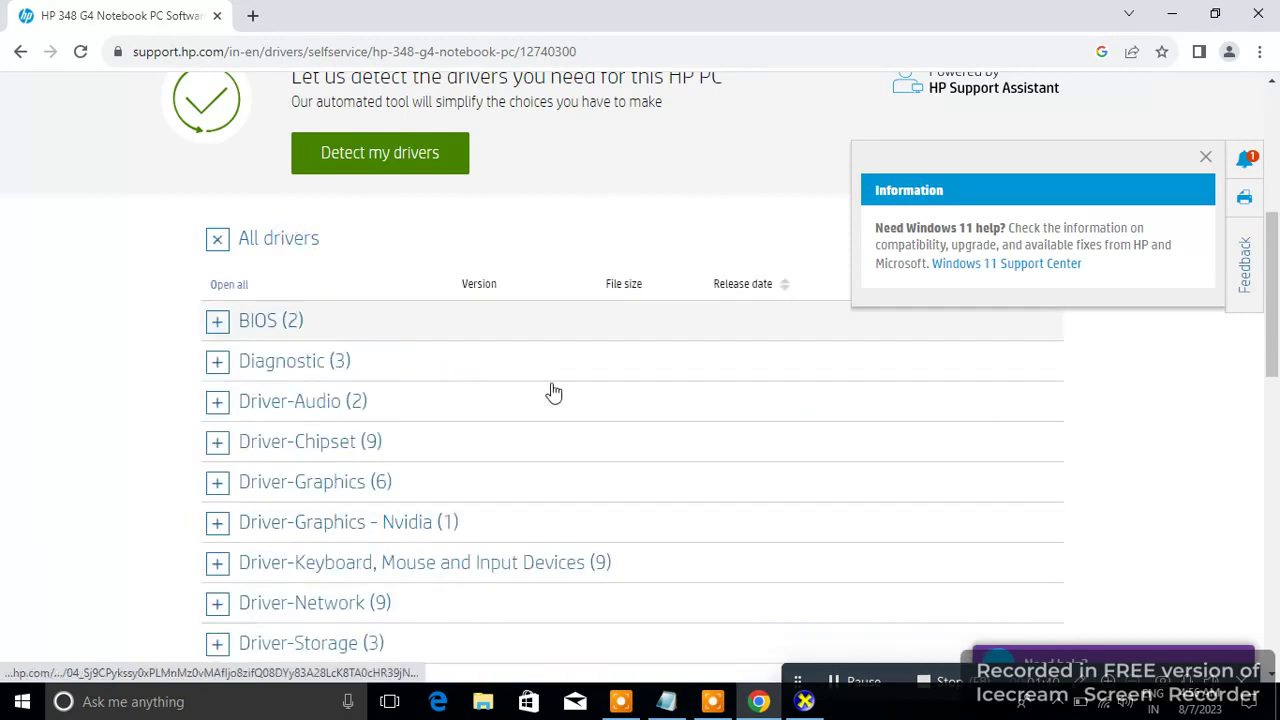
{"action": "scroll", "coordinate": [551, 391], "scroll_direction": "down", "scroll_amount": 9}
{"action": "scroll", "coordinate": [466, 291], "scroll_direction": "up", "scroll_amount": 2}
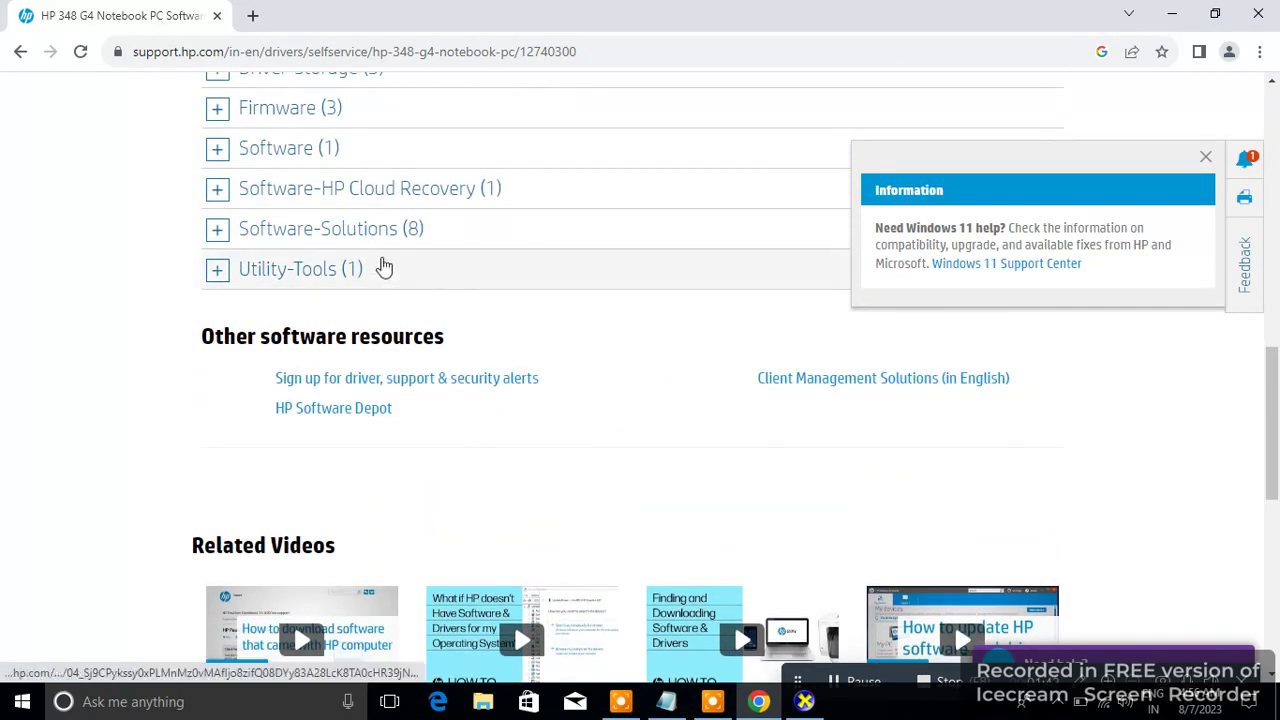
{"action": "left_click", "coordinate": [431, 229]}
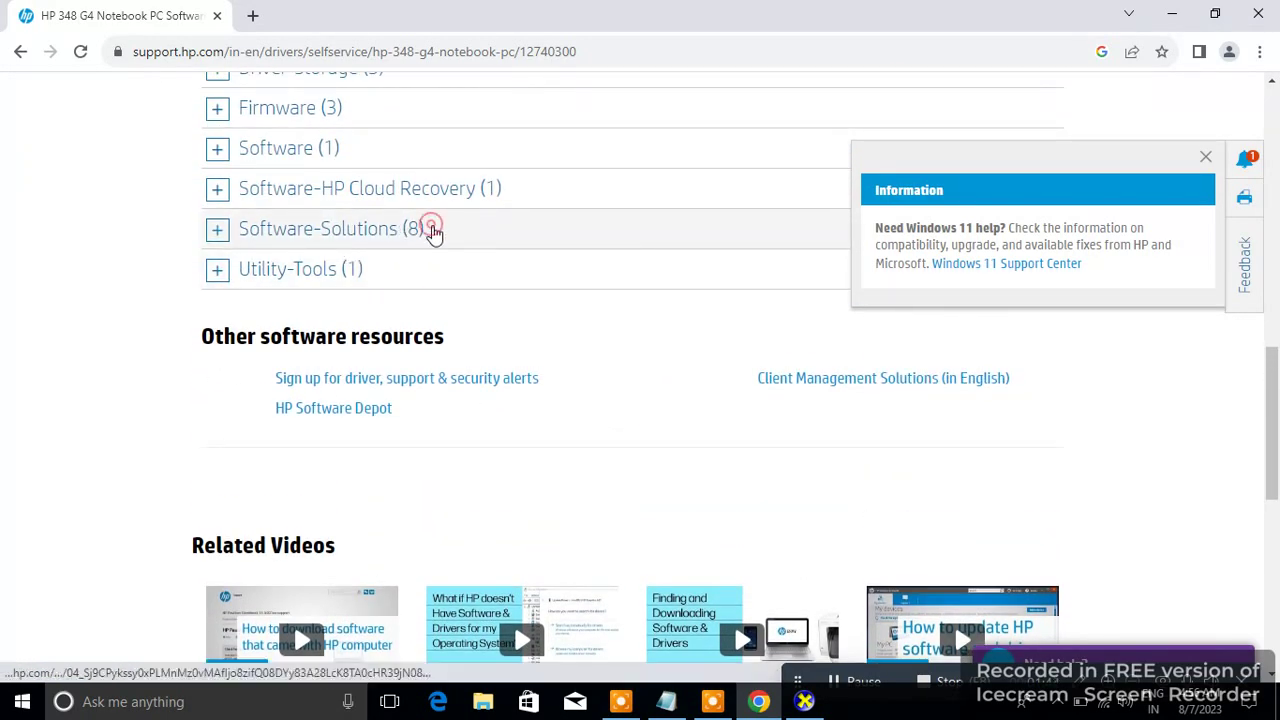
{"action": "scroll", "coordinate": [558, 443], "scroll_direction": "down", "scroll_amount": 1}
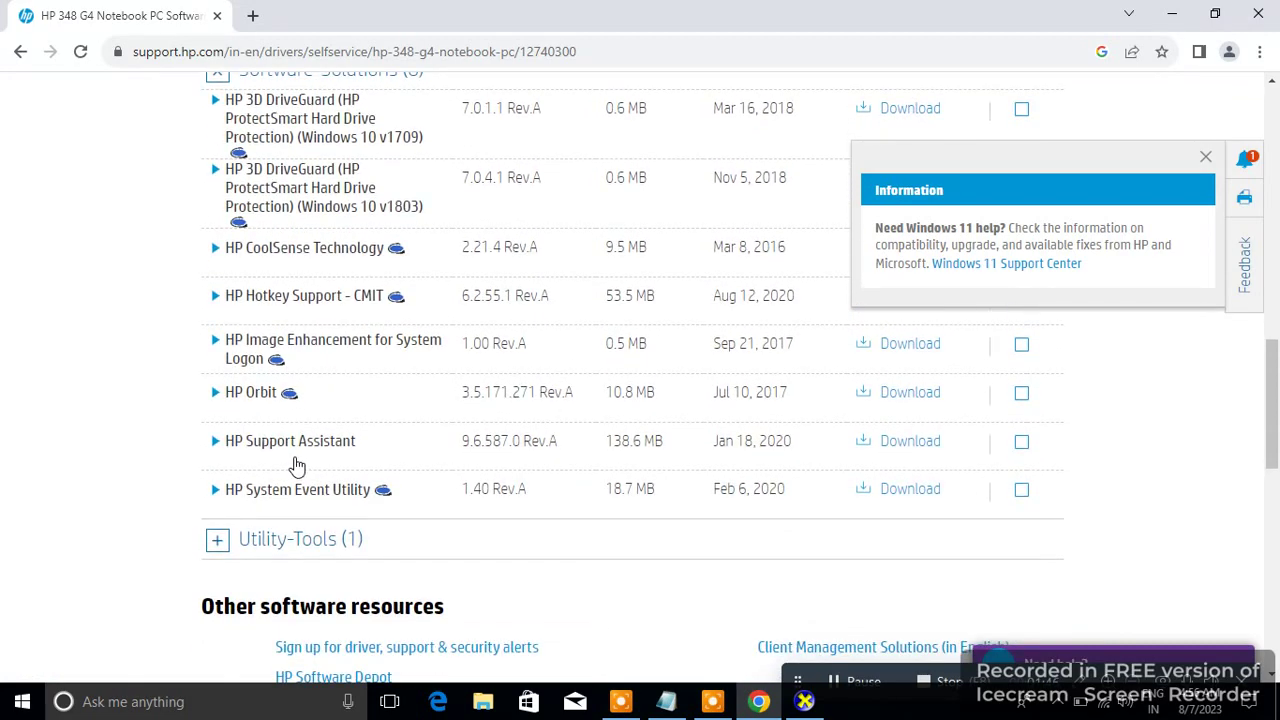
- Download HP Support Assistant, check the progress in the recent downloads and minimize the browser
{"action": "right_click", "coordinate": [893, 443]}
{"action": "left_click", "coordinate": [926, 462]}
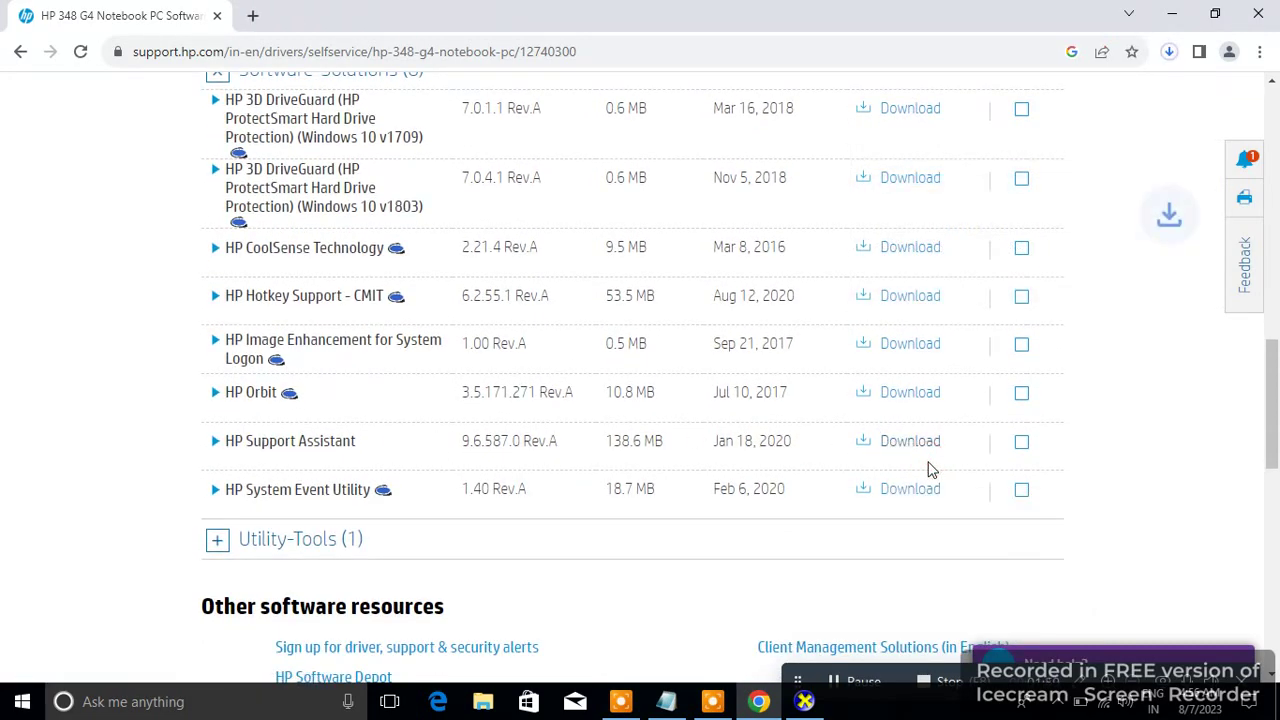
{"action": "left_click", "coordinate": [1168, 52]}
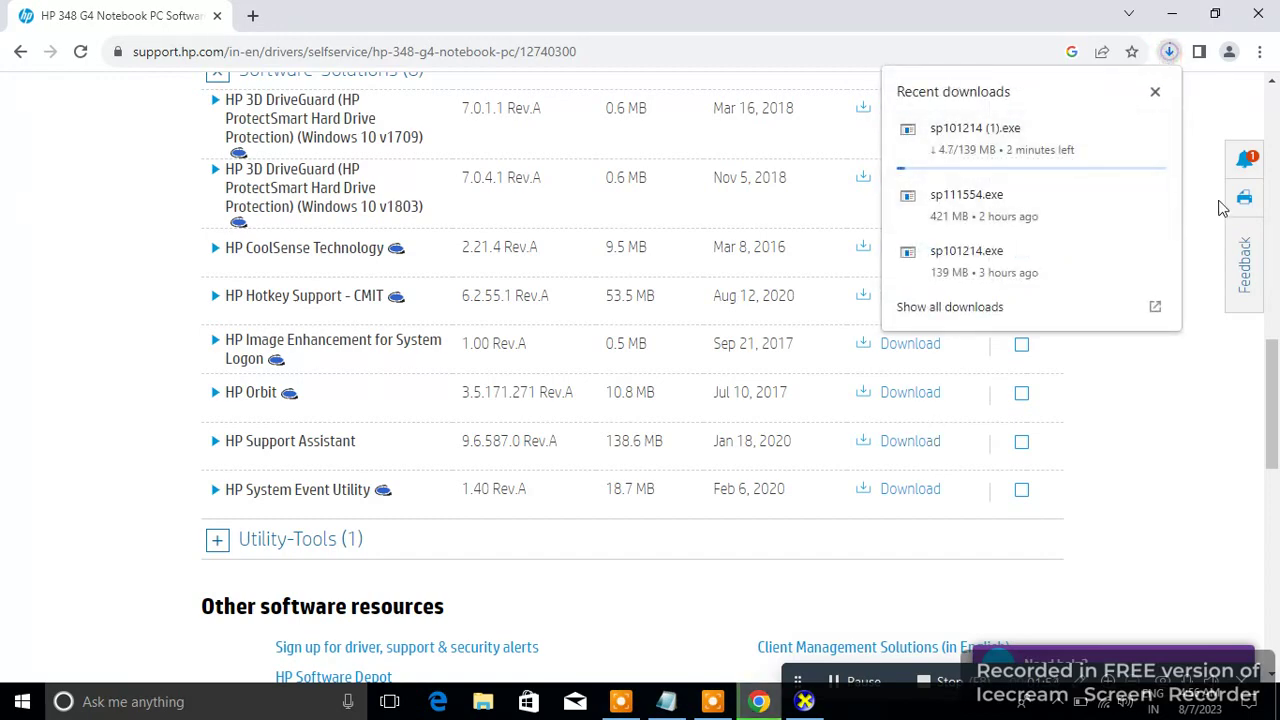
{"action": "left_click", "coordinate": [1168, 22]}
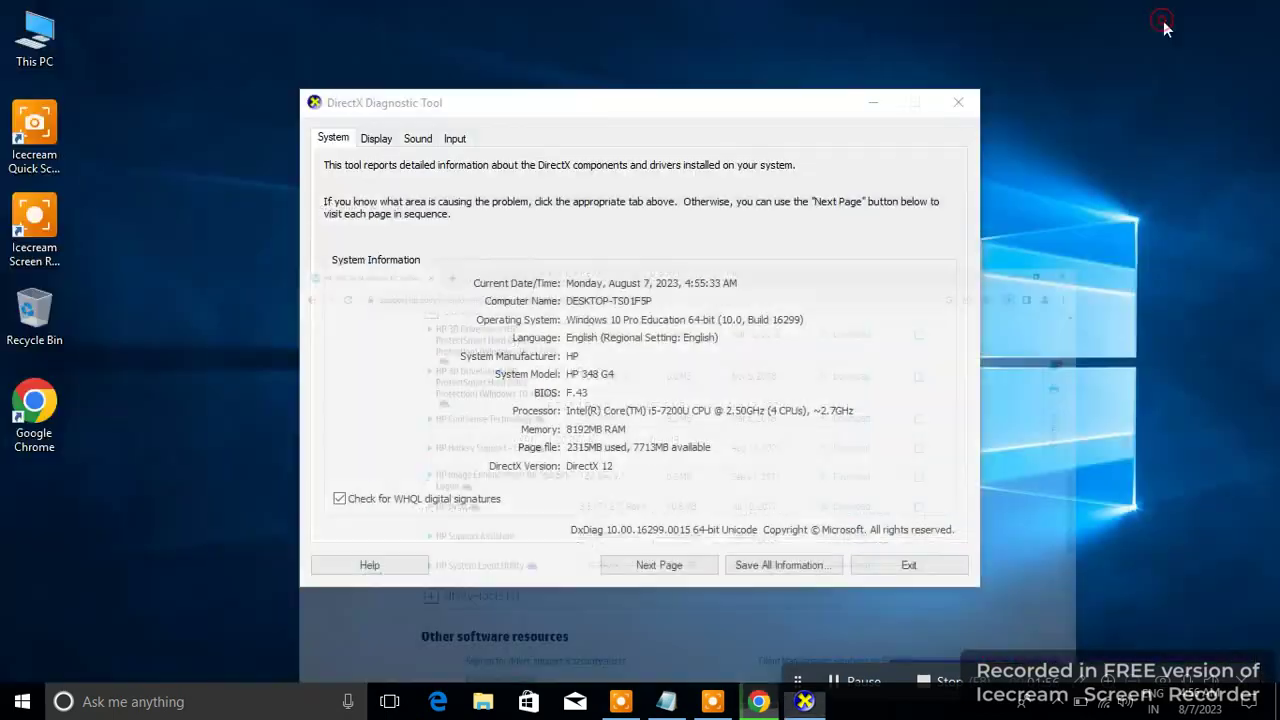
- Run the sp101214 installer from the Downloads folder, closing the DirectX Diagnostic Tool that covers it
{"action": "double_click", "coordinate": [38, 36]}
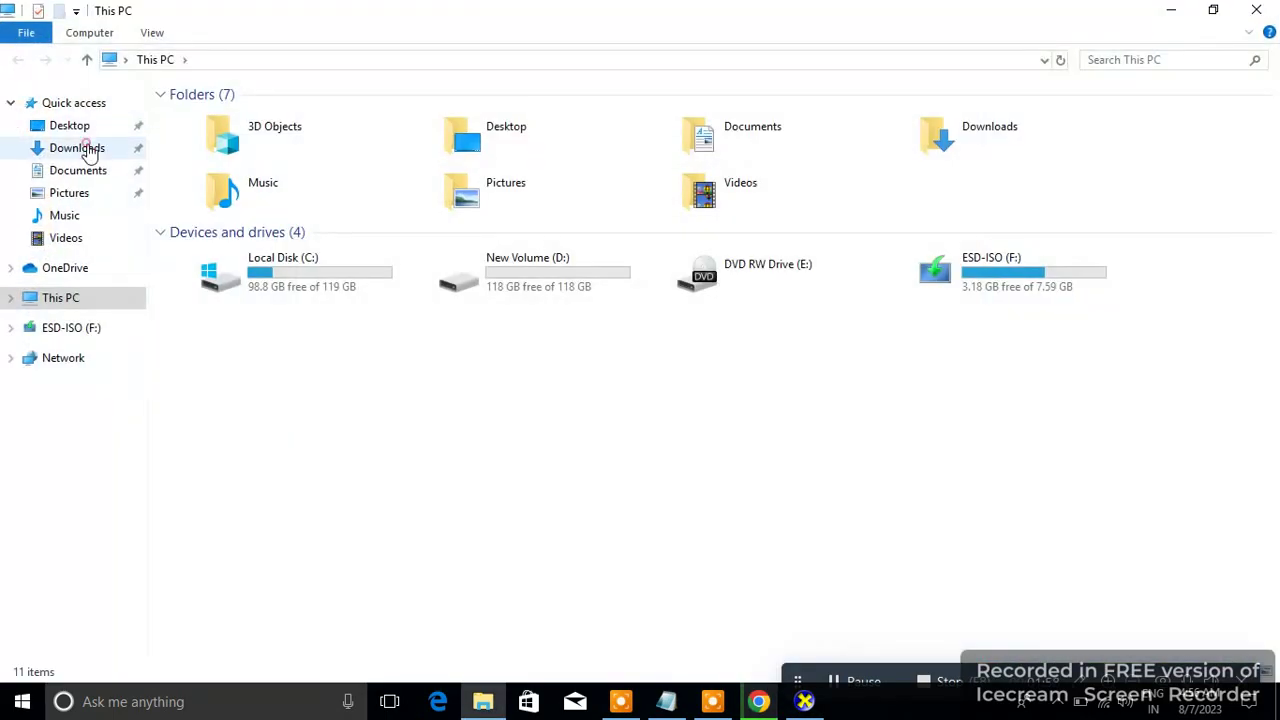
{"action": "left_click", "coordinate": [87, 150]}
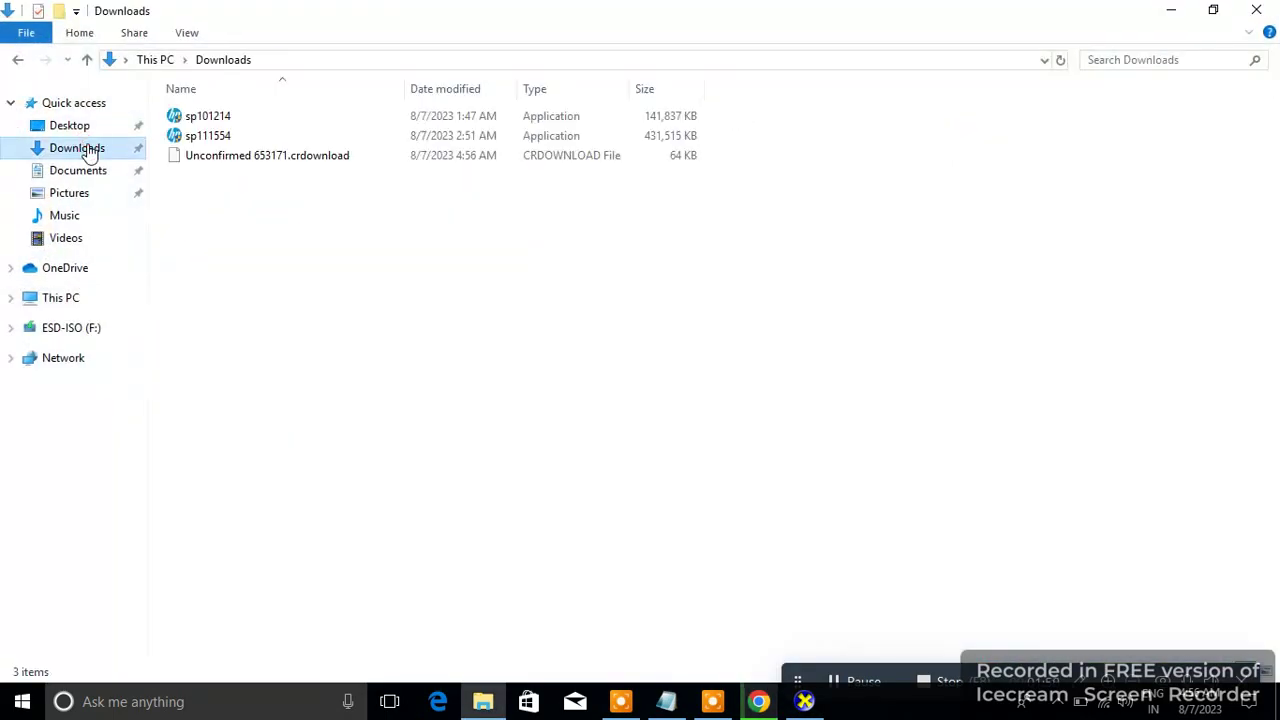
{"action": "double_click", "coordinate": [222, 120]}
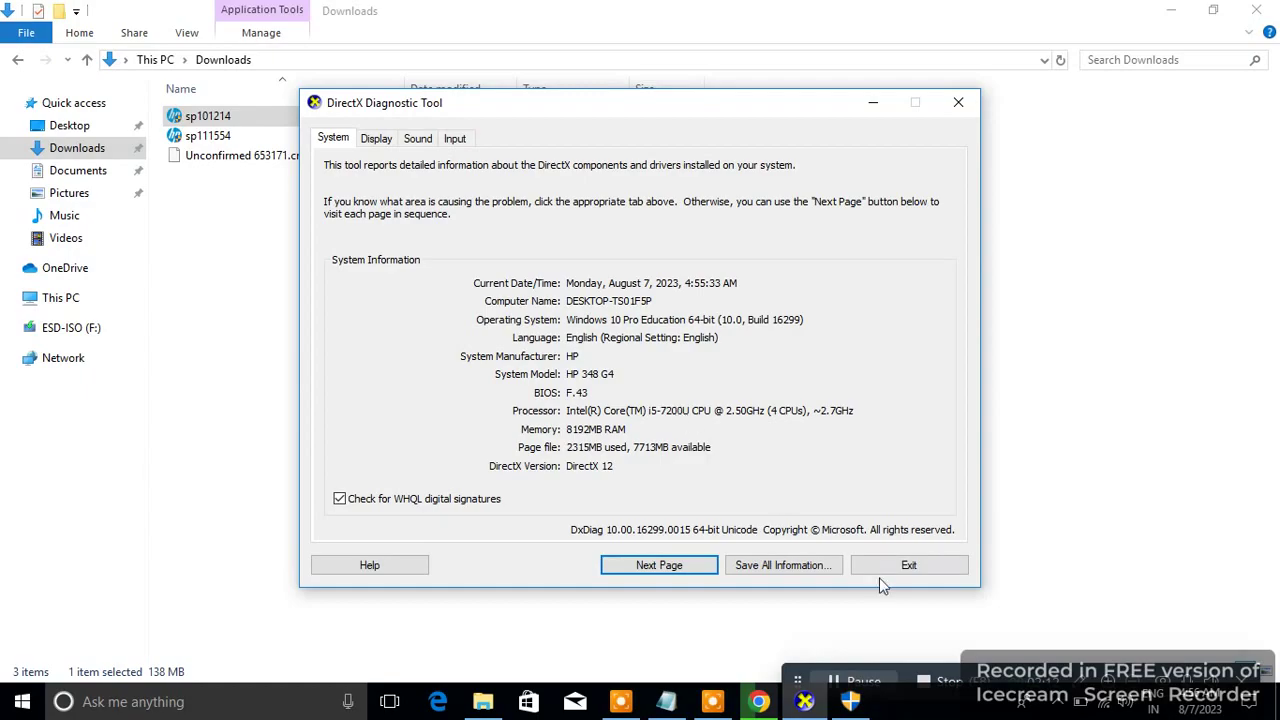
{"action": "left_click", "coordinate": [906, 565]}
{"action": "left_click", "coordinate": [812, 692]}
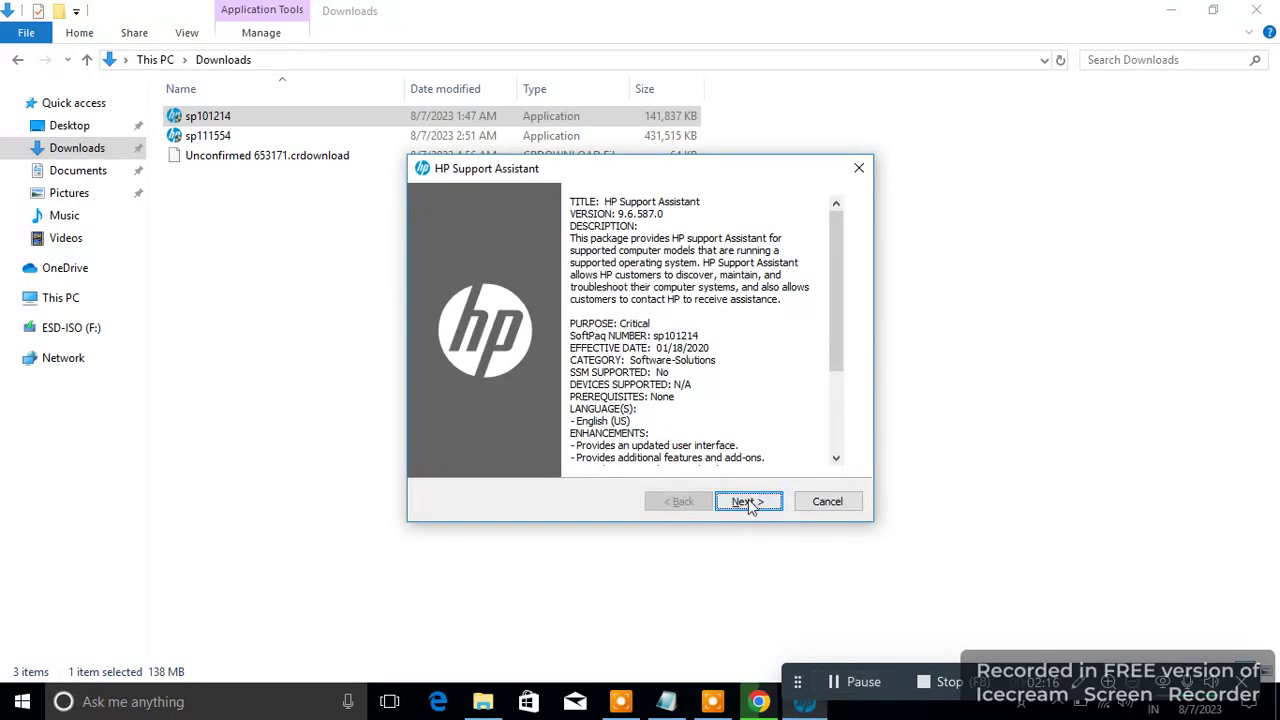
- Accept the HP Support Assistant license agreement and start extracting the package files
{"action": "left_click", "coordinate": [749, 501]}
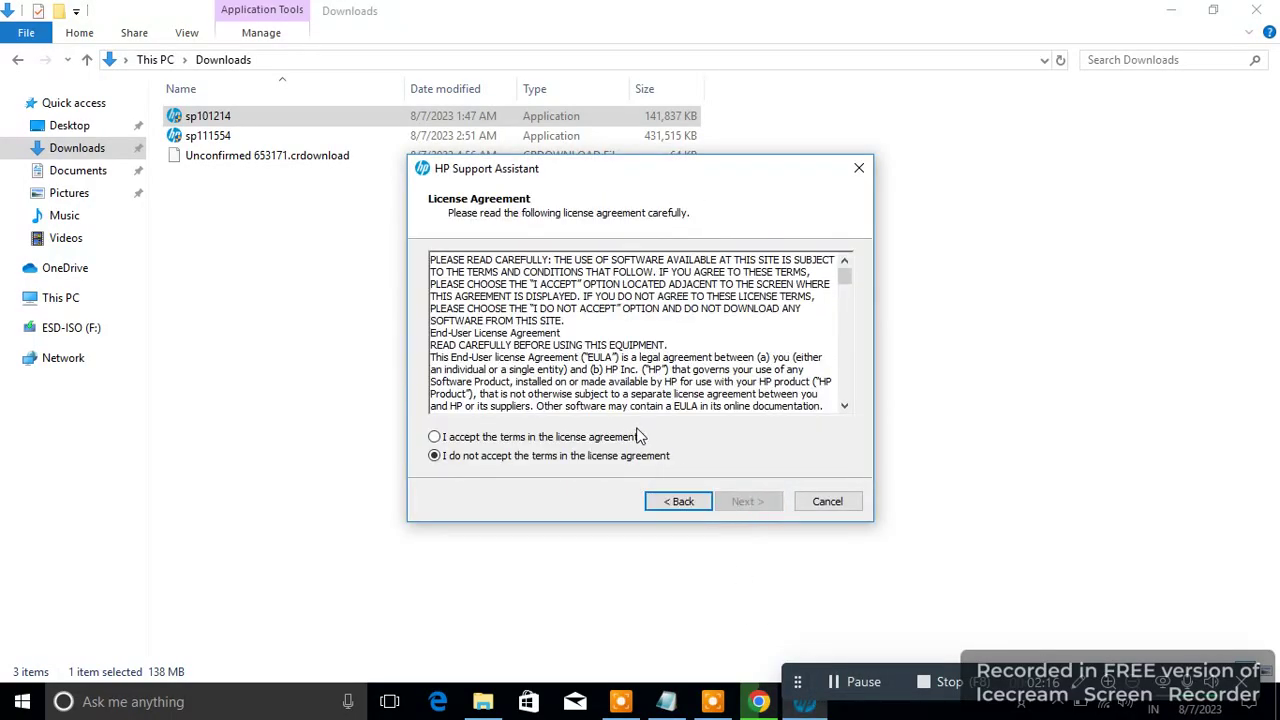
{"action": "left_click", "coordinate": [640, 436]}
{"action": "left_click", "coordinate": [759, 500]}
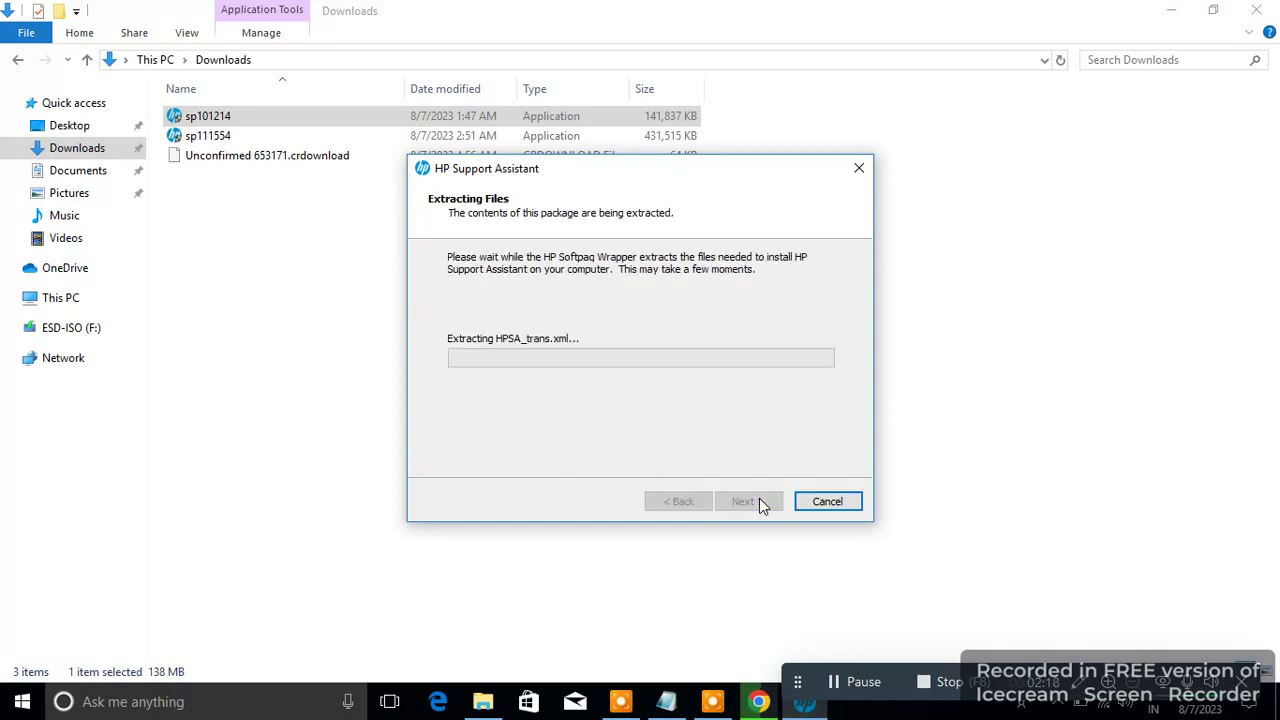
- Finish the leftover Icecream Screen Recorder setup wizard without launching the recorder
{"action": "left_click", "coordinate": [483, 701]}
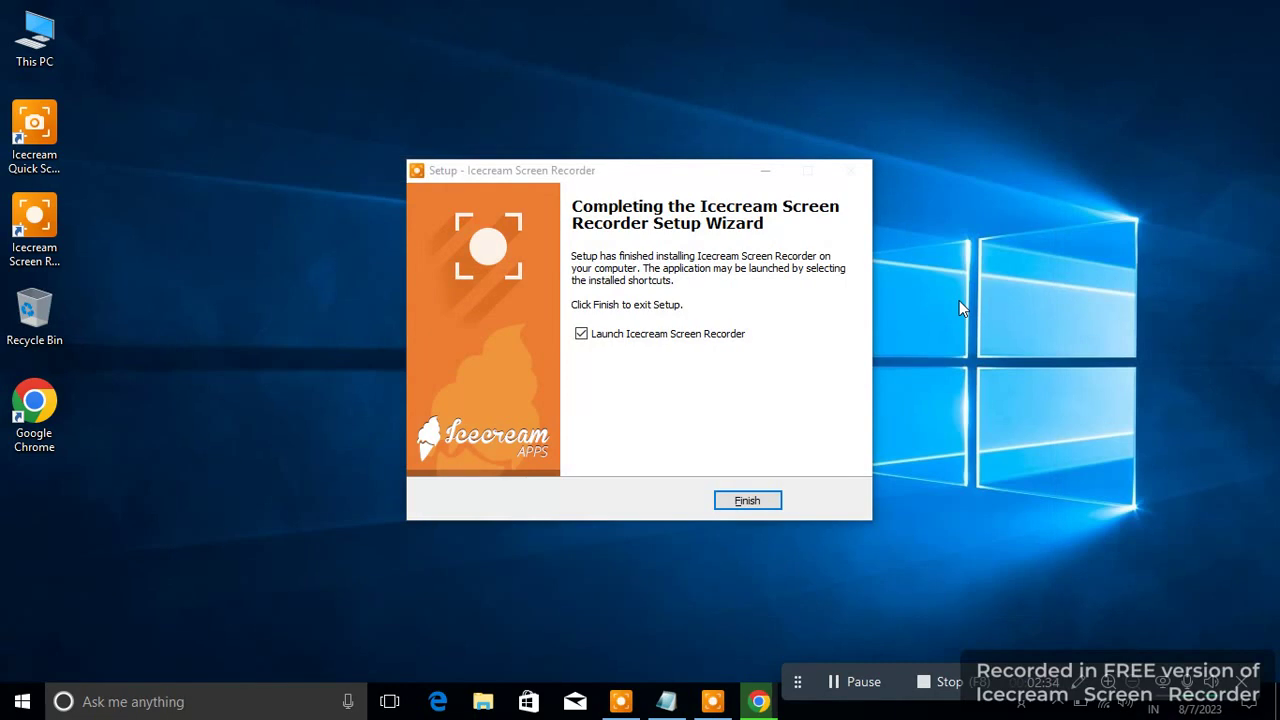
{"action": "left_click", "coordinate": [747, 501]}
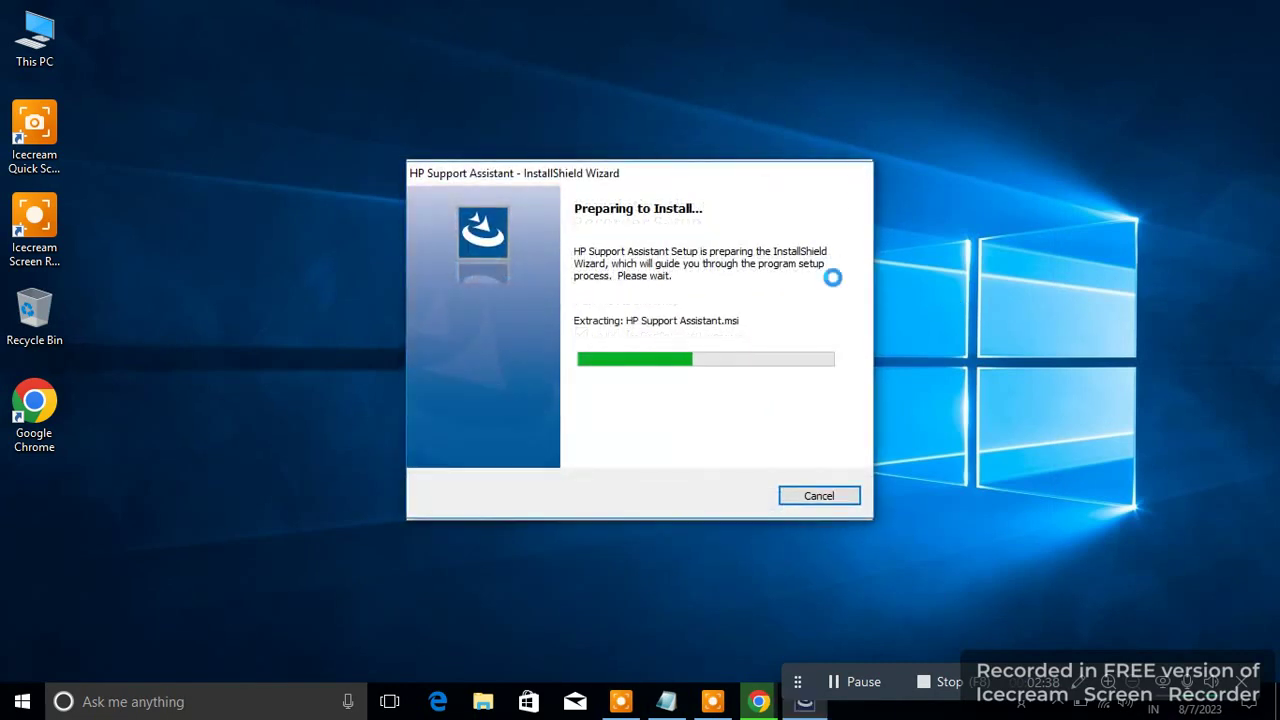
{"action": "mouse_move", "coordinate": [710, 705]}
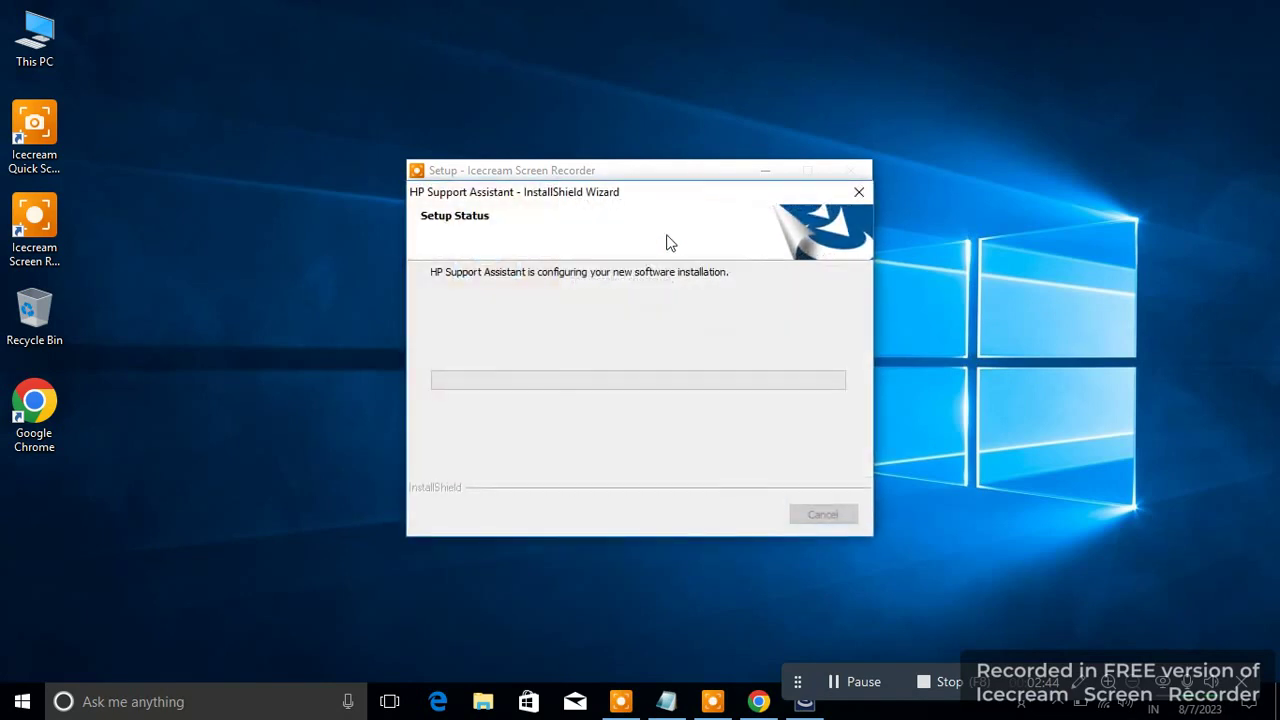
{"action": "left_click", "coordinate": [614, 331]}
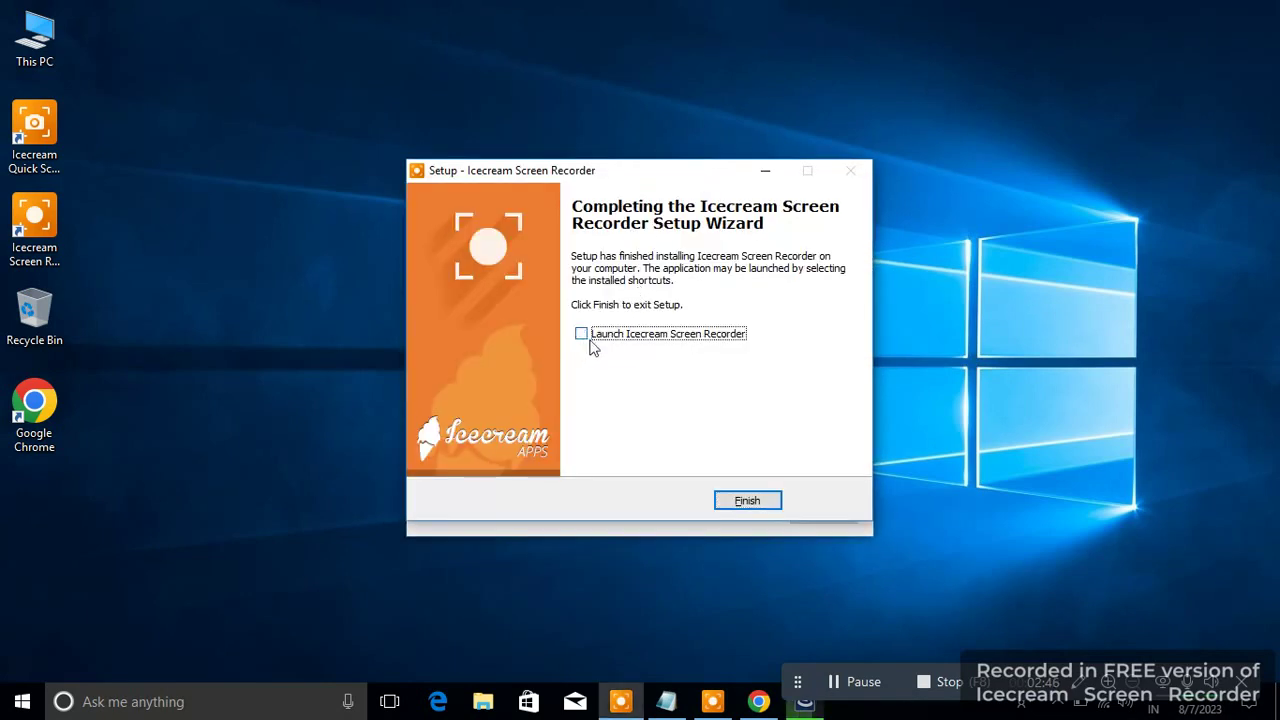
{"action": "left_click", "coordinate": [727, 497]}
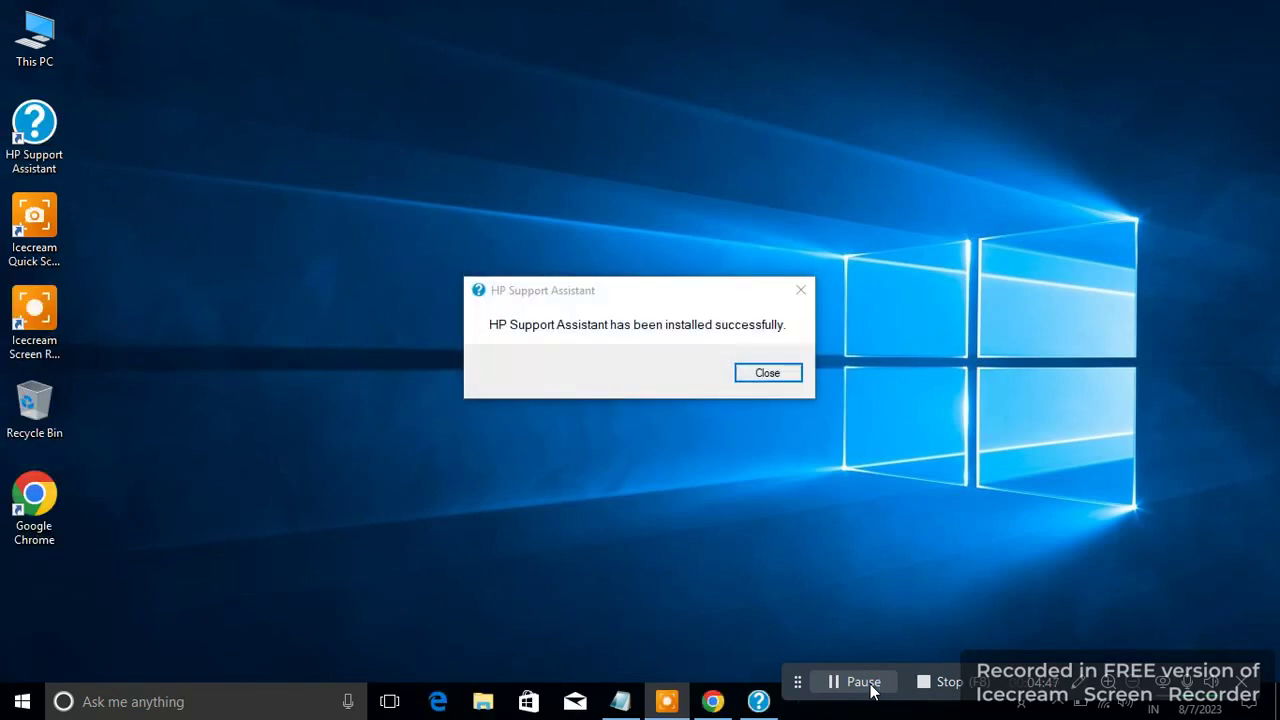
- Close the HP Support Assistant installation message and launch the program from the desktop
{"action": "left_click", "coordinate": [781, 376]}
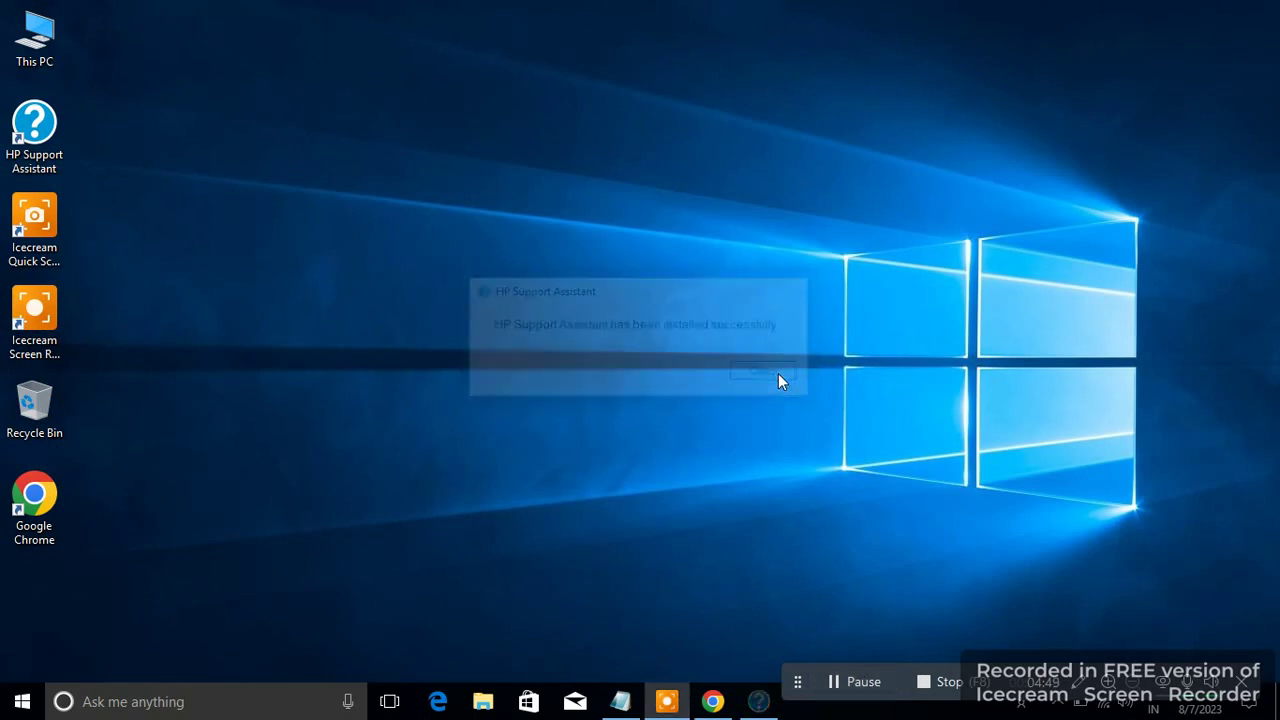
{"action": "double_click", "coordinate": [57, 156]}
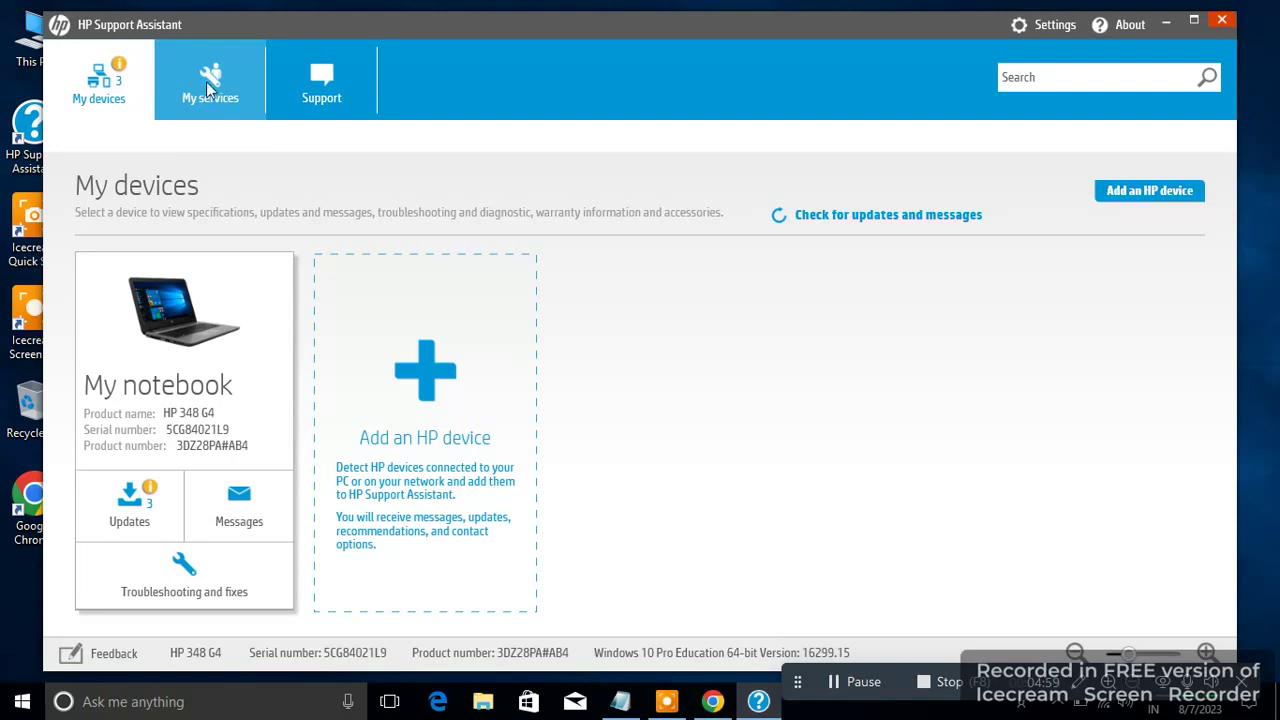
- Look through the My services section and the support options for My notebook
{"action": "left_click", "coordinate": [208, 88]}
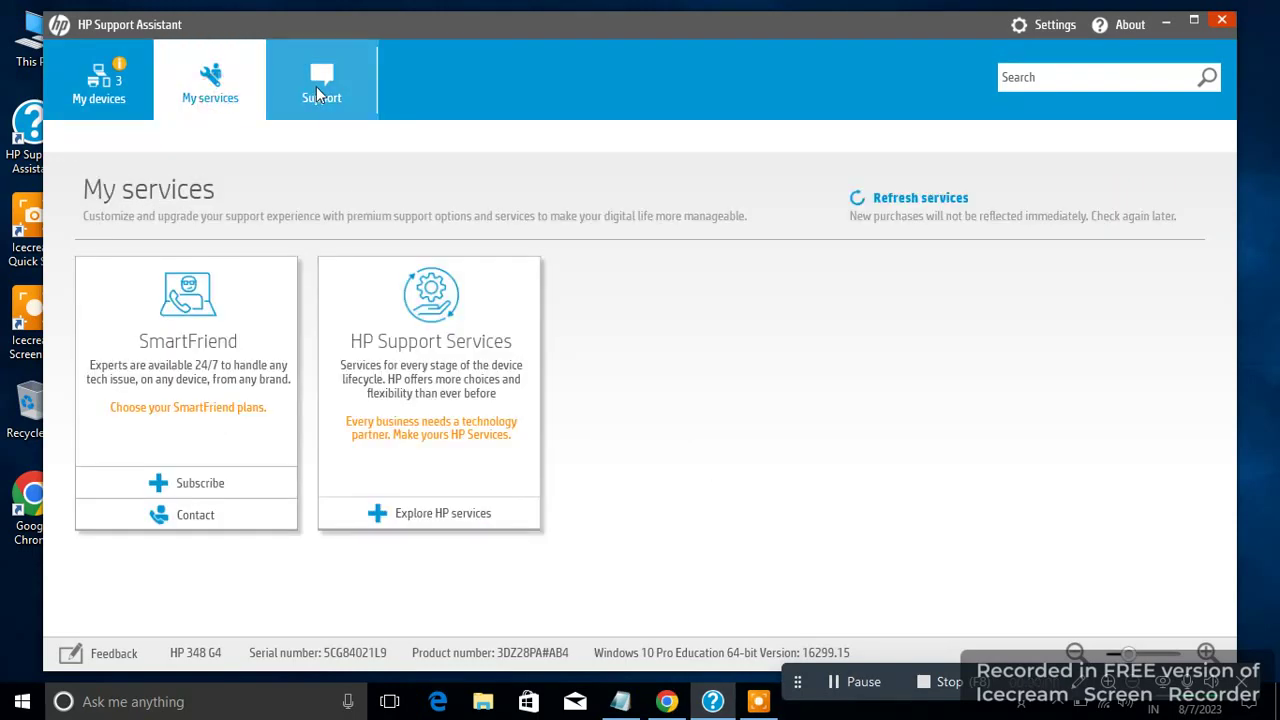
{"action": "left_click", "coordinate": [316, 88]}
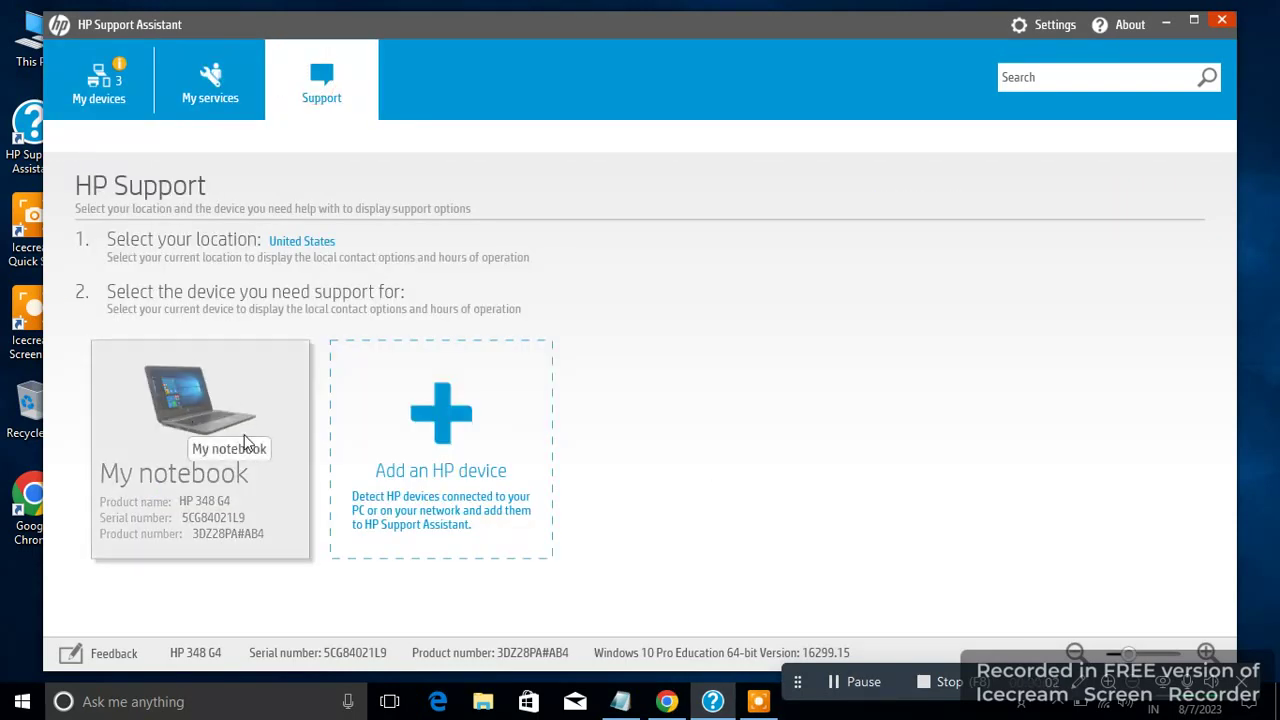
{"action": "left_click", "coordinate": [211, 460]}
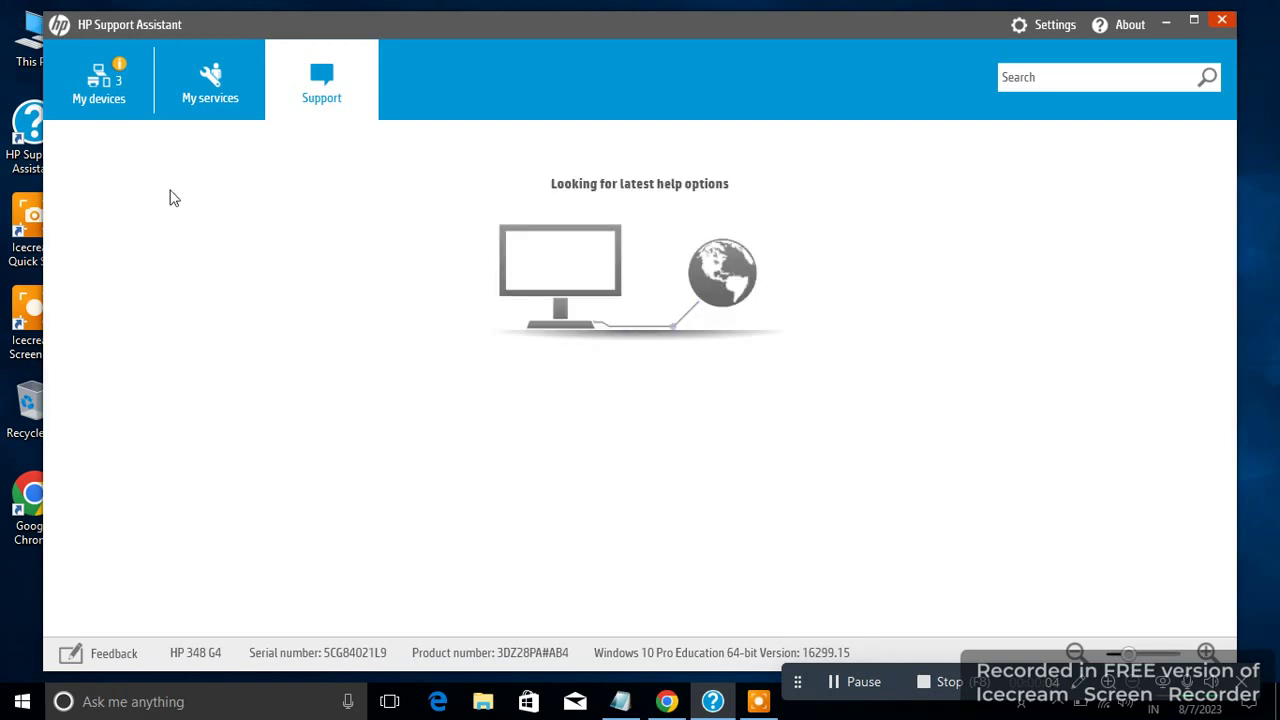
- Return to My devices and open the My notebook page with its troubleshooting and diagnostics options
{"action": "left_click", "coordinate": [92, 75]}
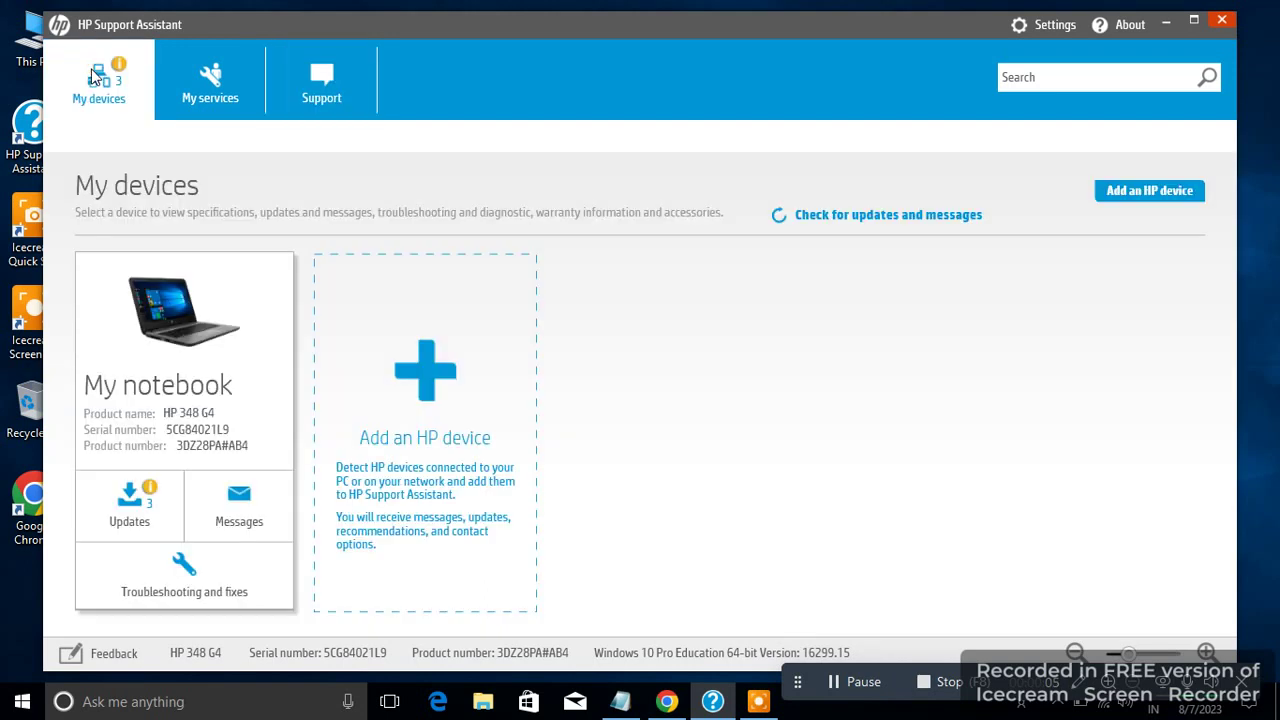
{"action": "left_click", "coordinate": [152, 378]}
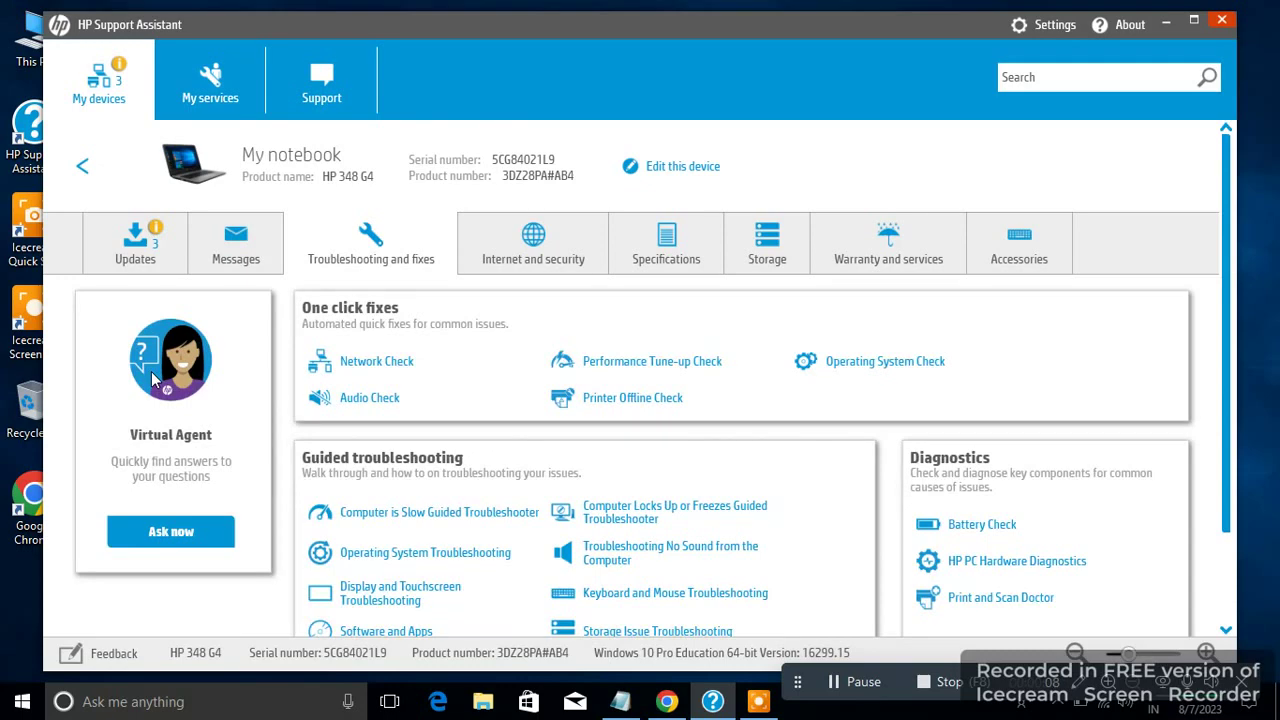
- Run the Battery Check diagnostic for My notebook from My devices and show the advanced battery information
{"action": "left_click", "coordinate": [111, 104]}
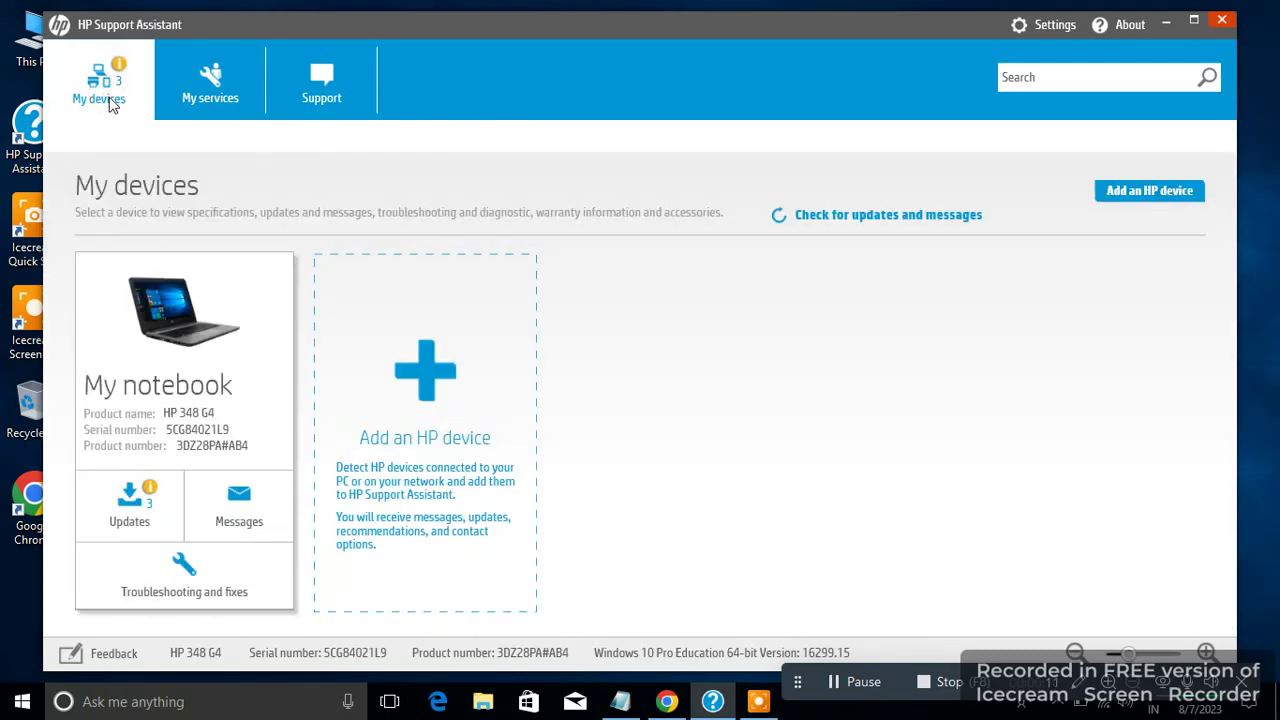
{"action": "left_click", "coordinate": [192, 360]}
{"action": "scroll", "coordinate": [822, 440], "scroll_direction": "down", "scroll_amount": 3}
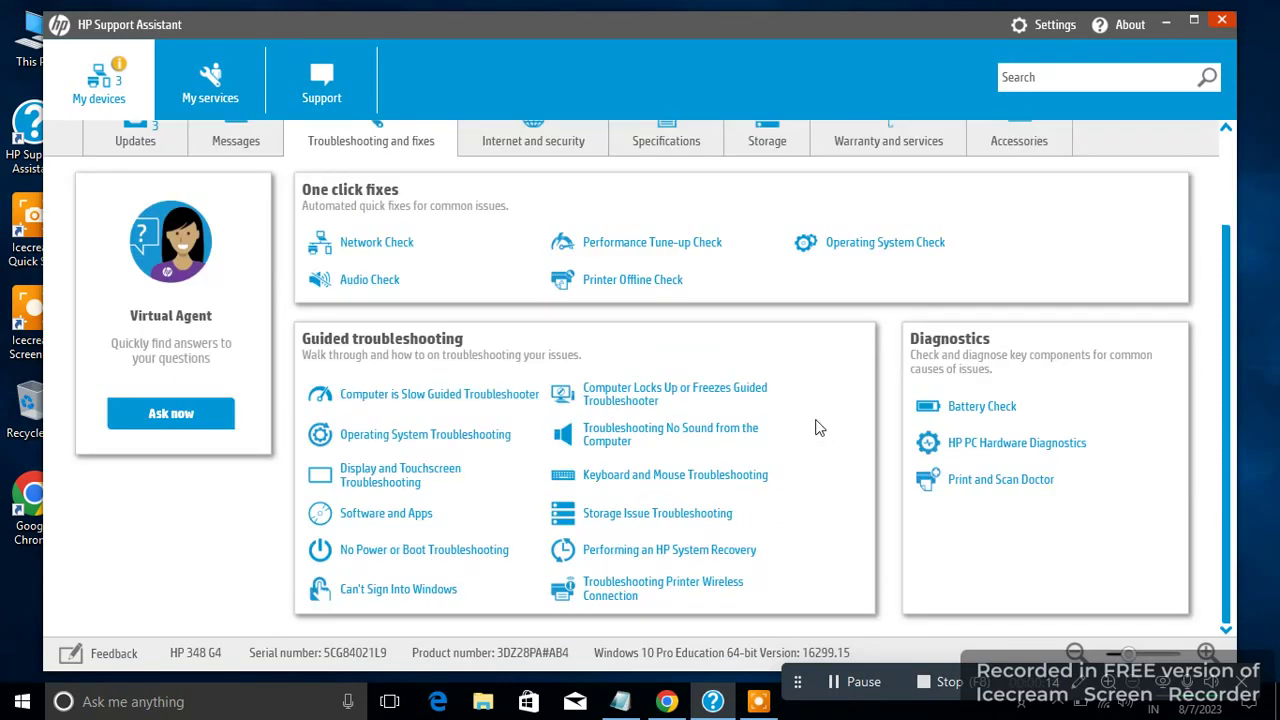
{"action": "left_click", "coordinate": [992, 405]}
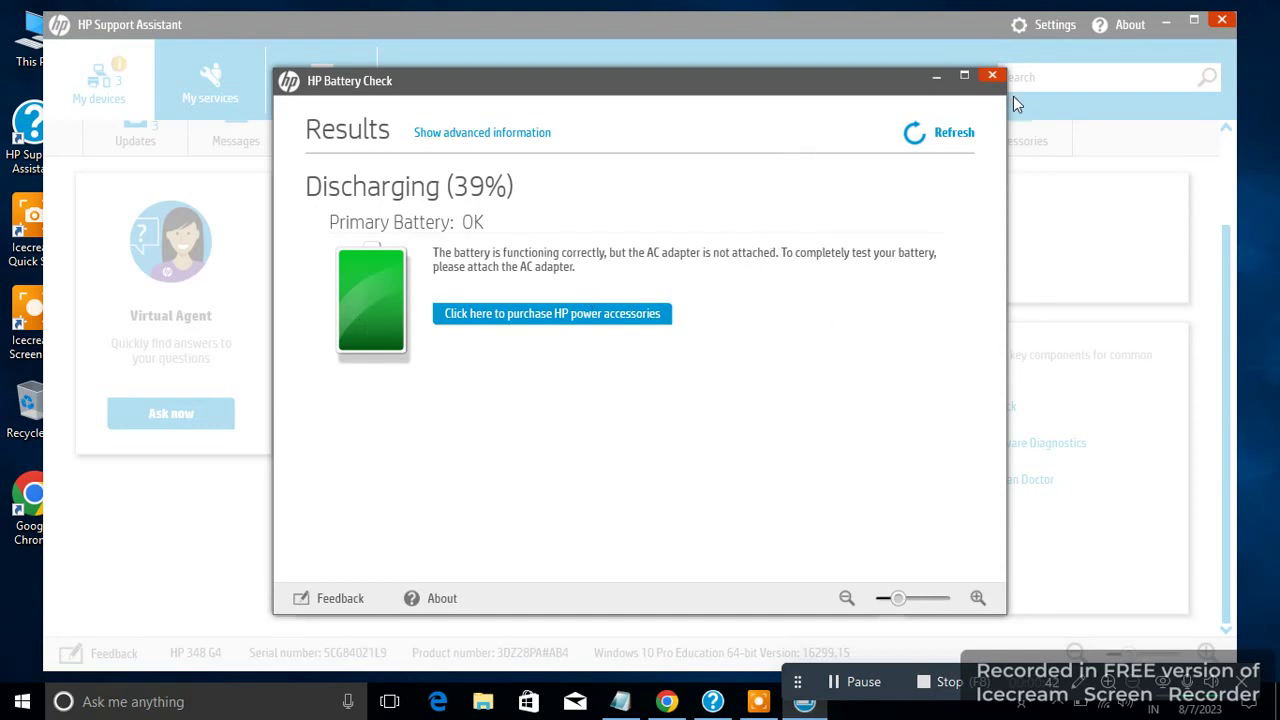
{"action": "left_click", "coordinate": [474, 132]}
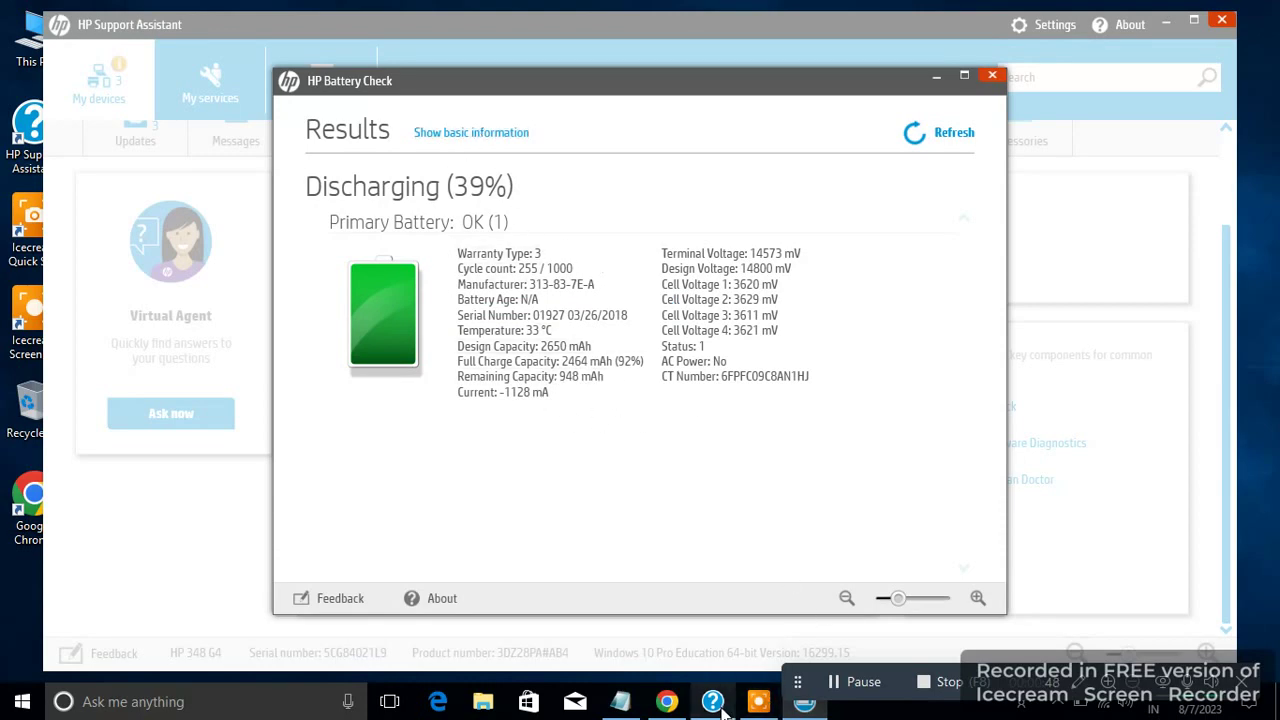
- Switch to the Notepad note and add the line "OK MY BATTERY HEALTH OK" below the existing text
{"action": "mouse_move", "coordinate": [742, 706]}
{"action": "left_click", "coordinate": [620, 701]}
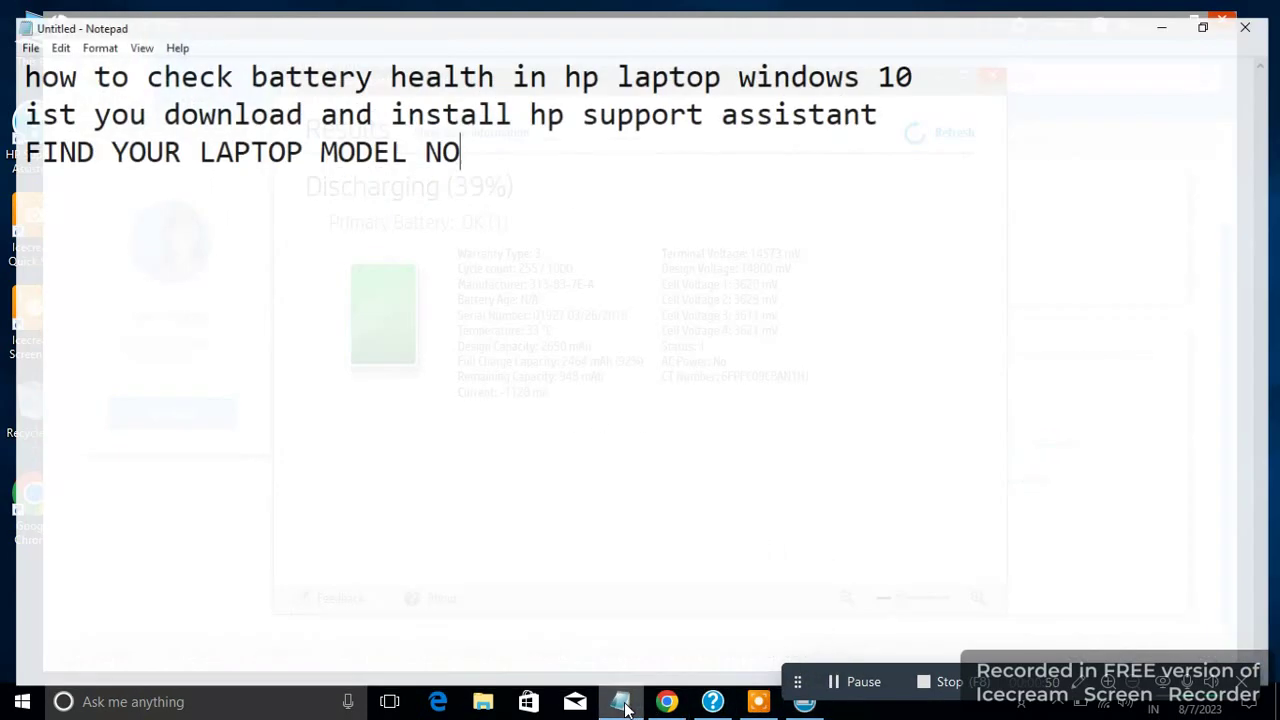
{"action": "key", "text": "Return"}
{"action": "type", "text": "O"}
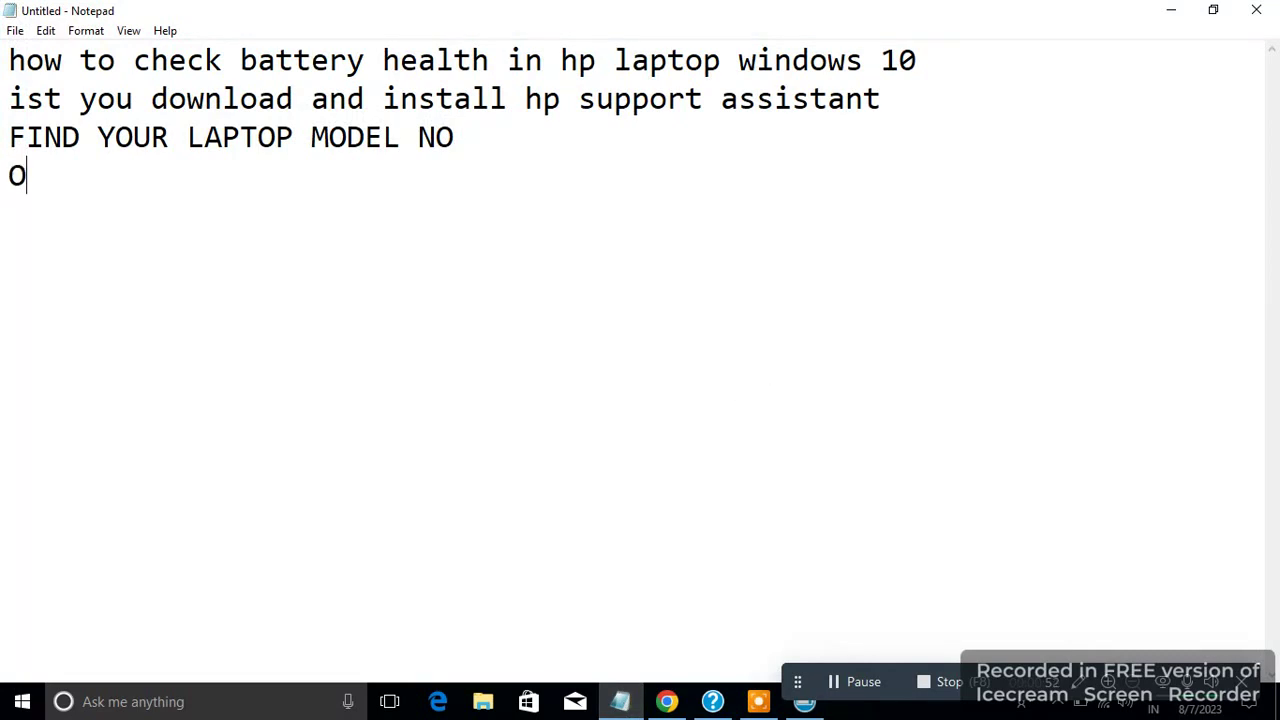
{"action": "type", "text": "K MY B"}
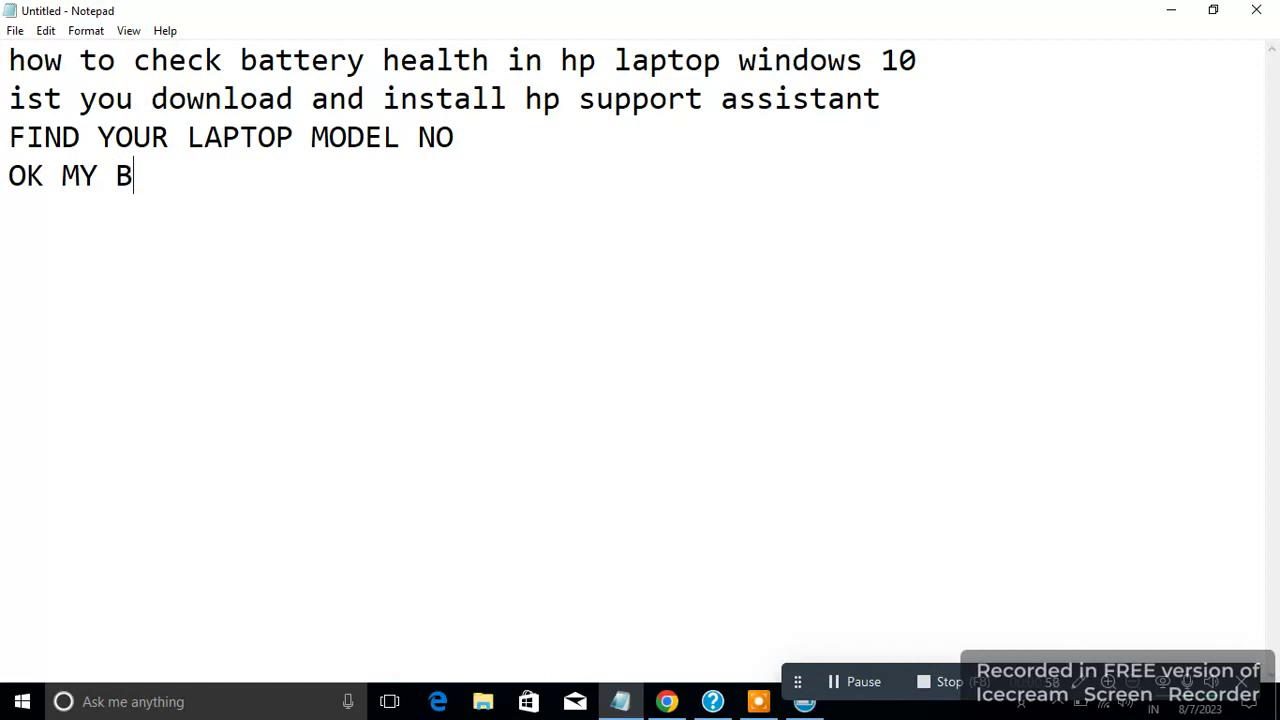
{"action": "type", "text": "ATTE"}
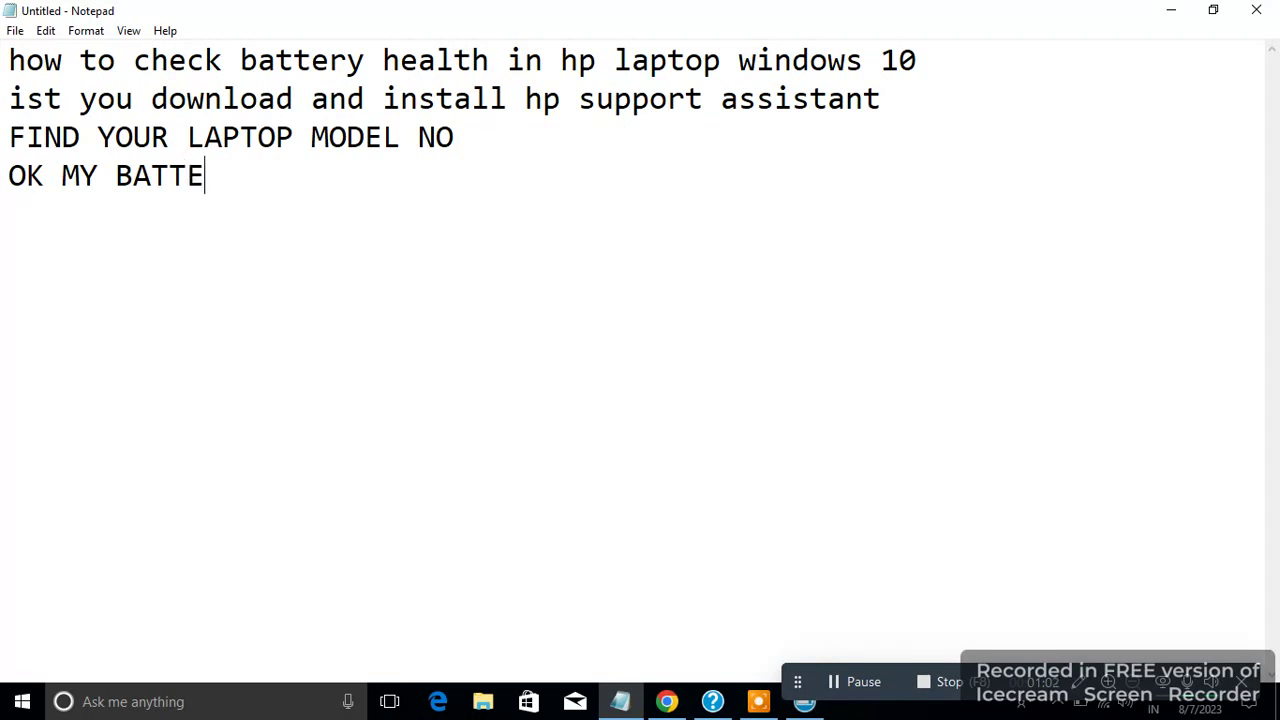
{"action": "type", "text": "RY HEAL"}
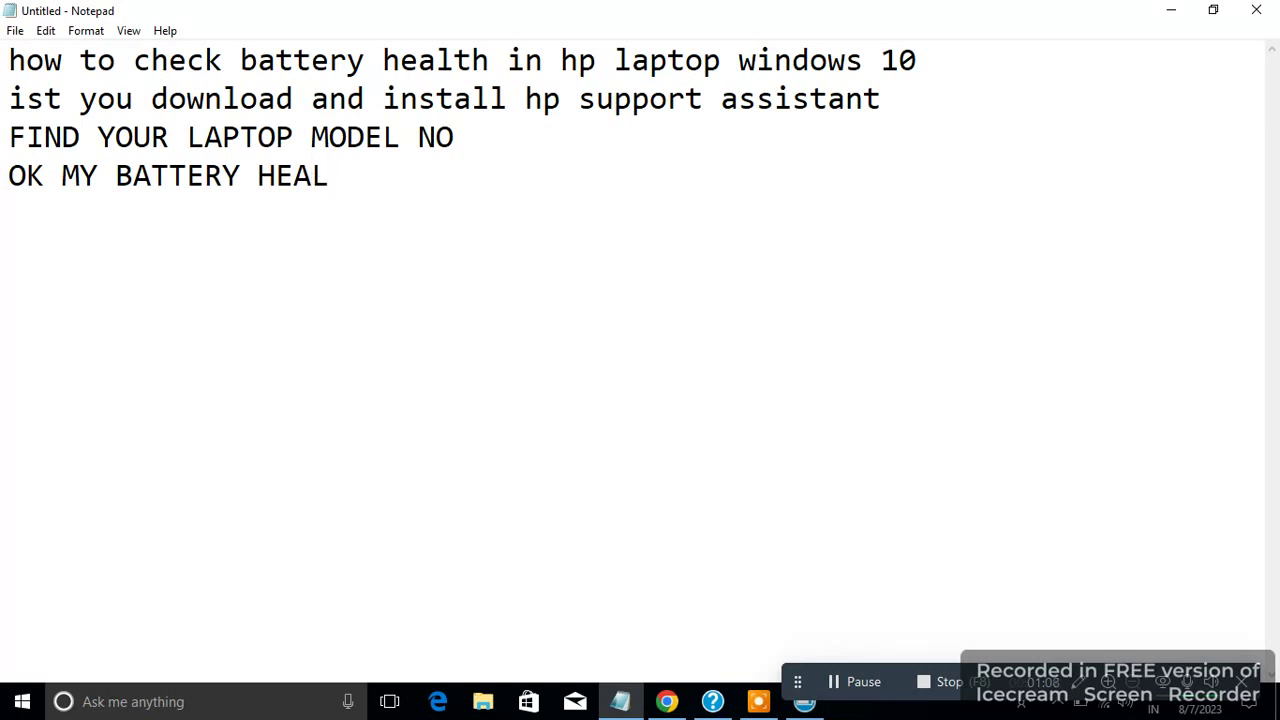
{"action": "type", "text": "TH OK"}
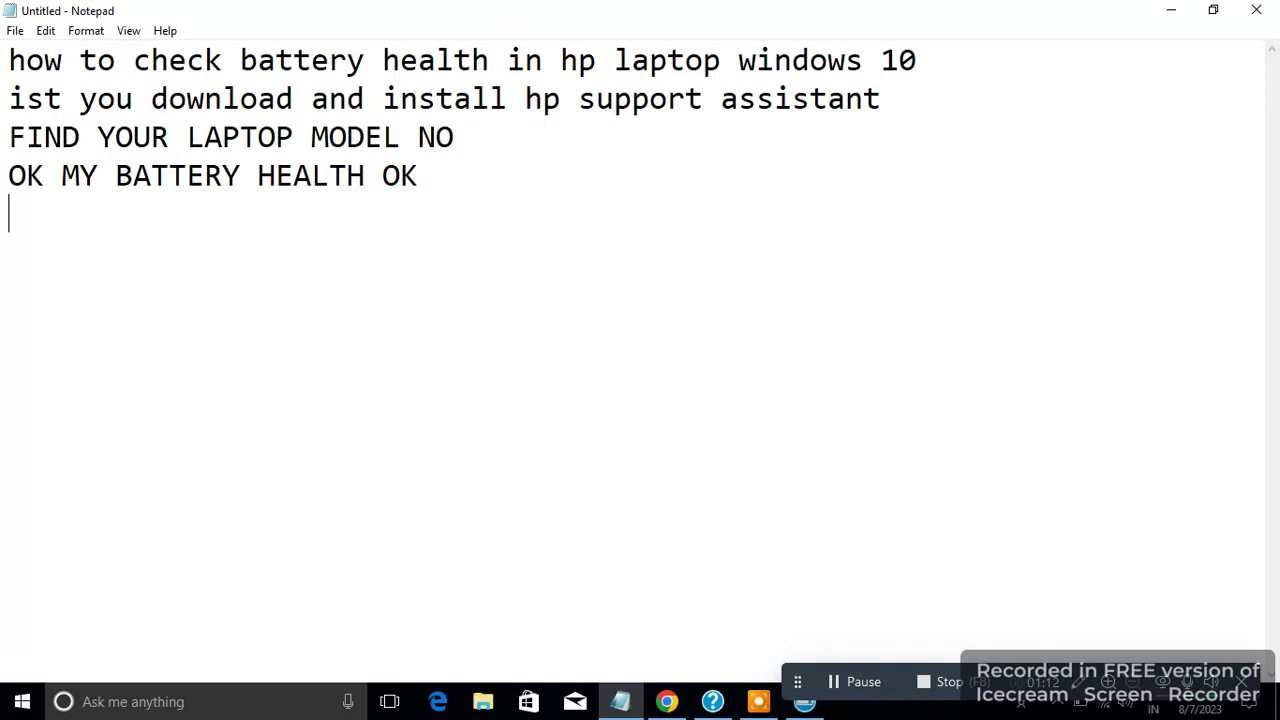
- Add a closing line reading "OK THNAKS FOR WATCHING MY VIDEO" at the end of the note
{"action": "key", "text": "Return"}
{"action": "type", "text": "OK THNA"}
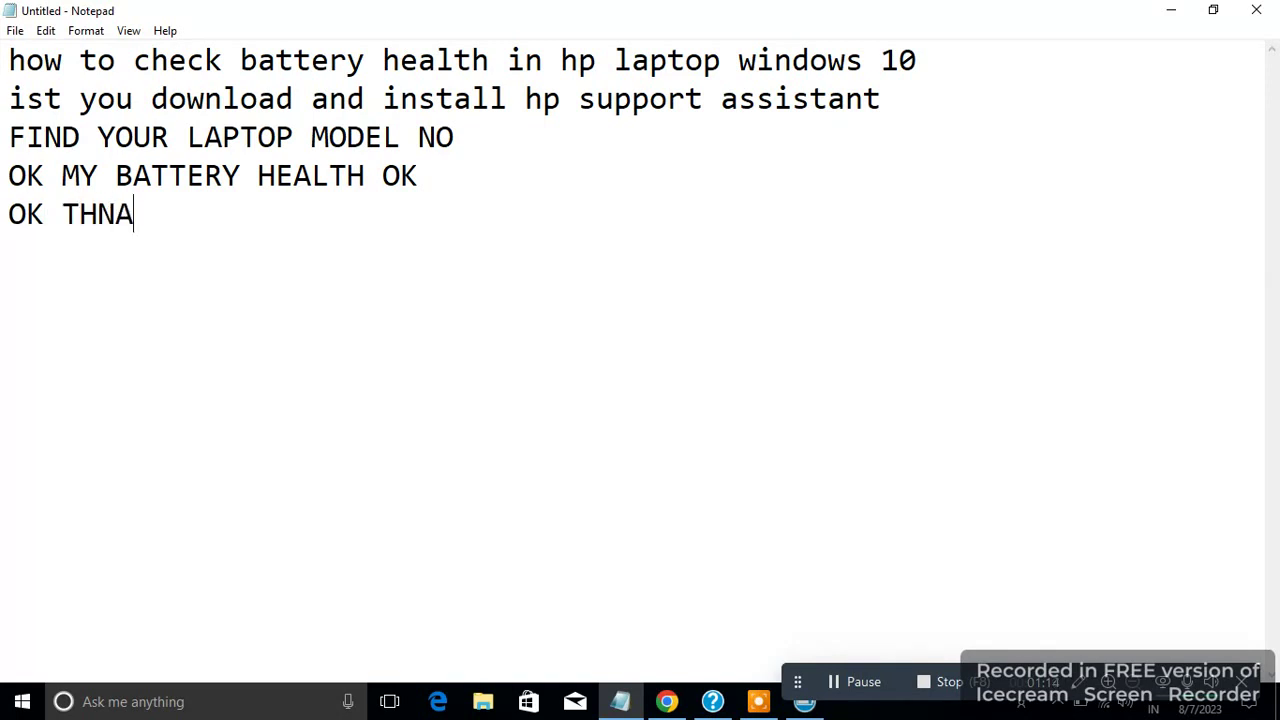
{"action": "type", "text": "KS FOR WA"}
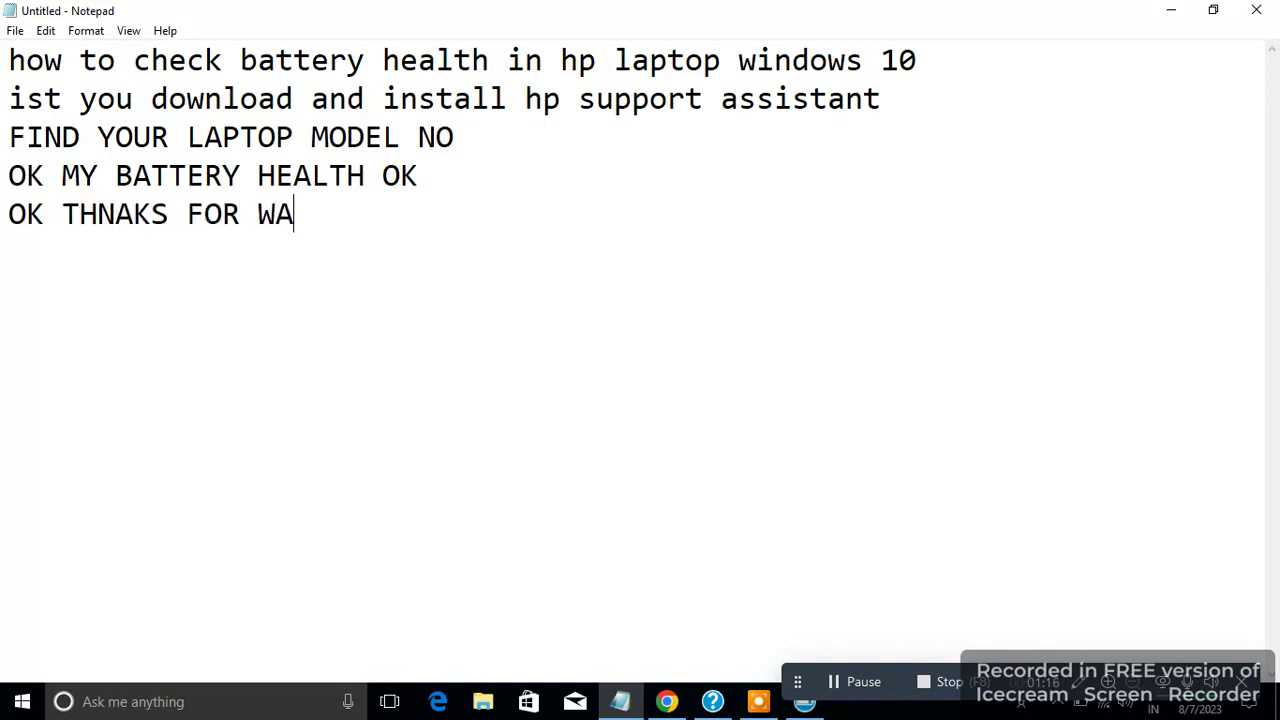
{"action": "type", "text": "TCHING MY VID"}
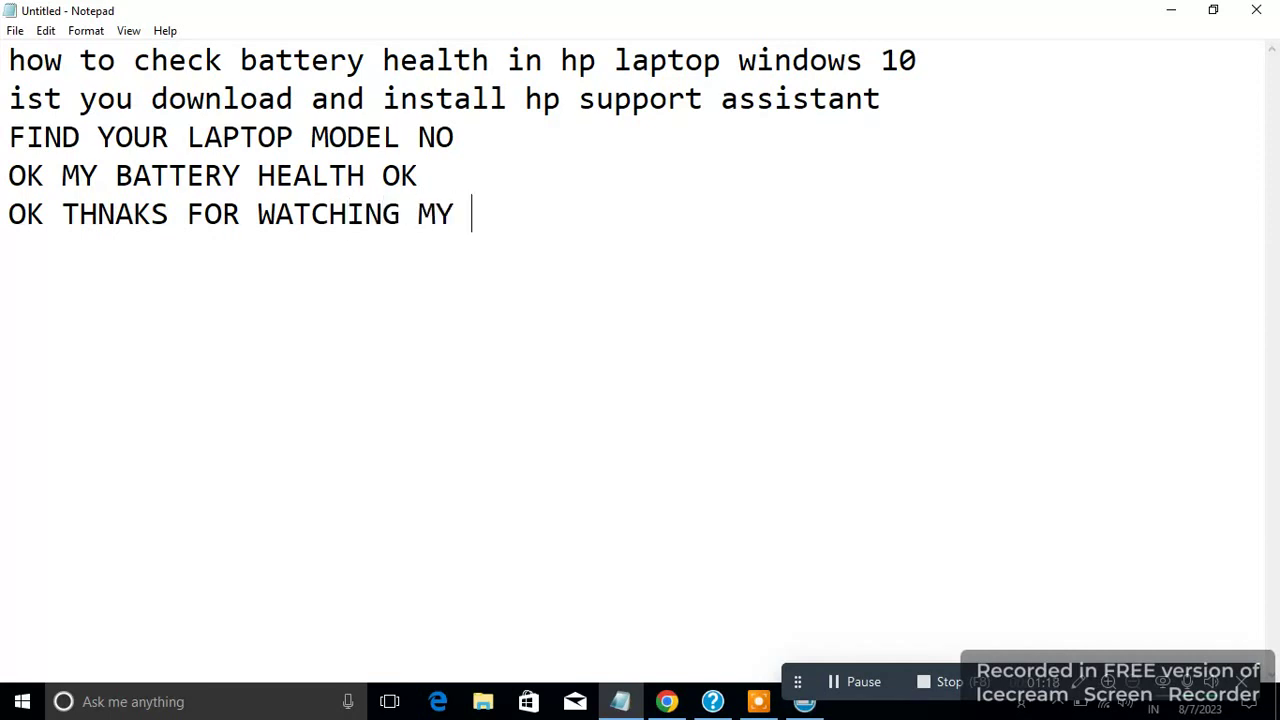
{"action": "type", "text": "EO"}
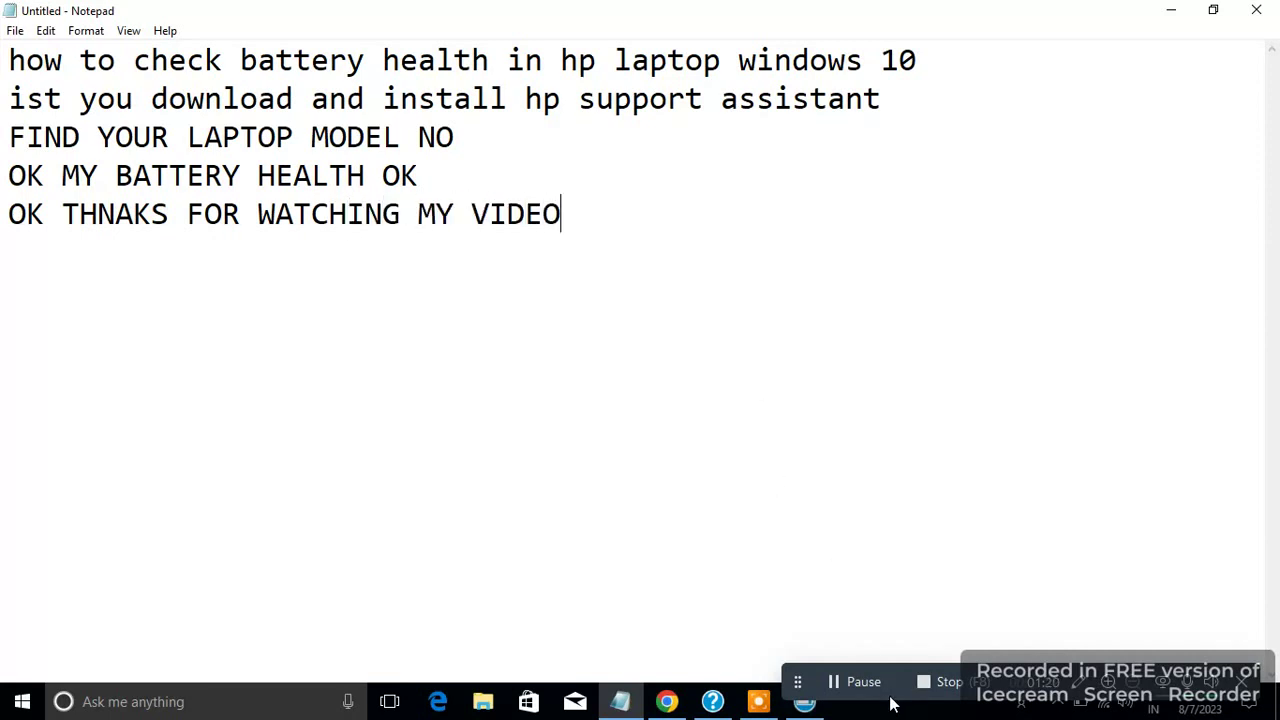